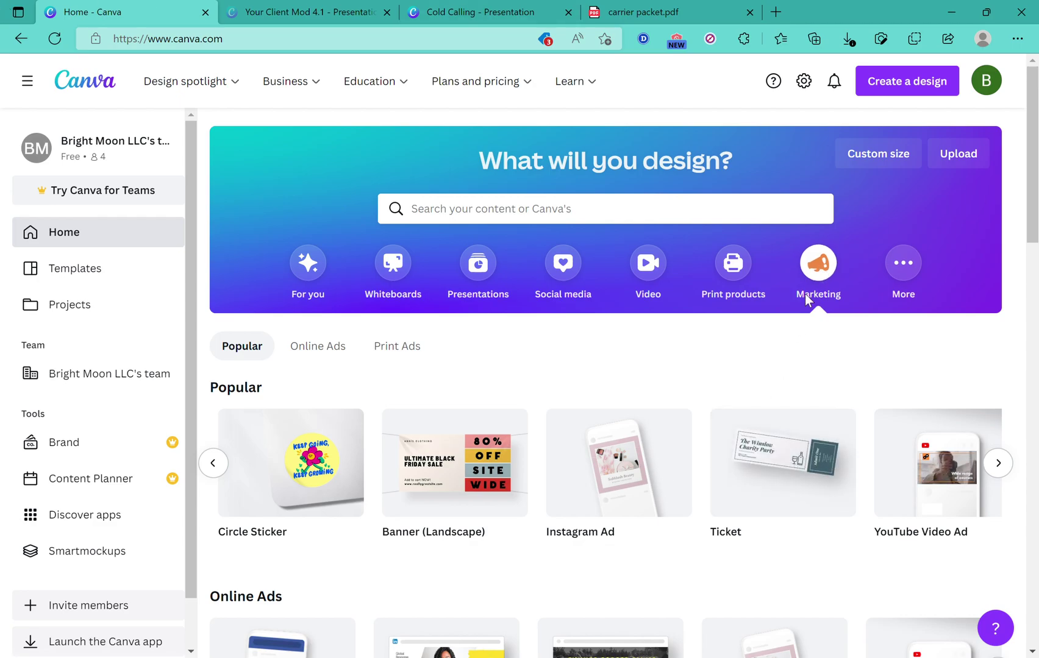
- Create a blank Instagram Ad design from the popular marketing formats
{"action": "left_click", "coordinate": [218, 456]}
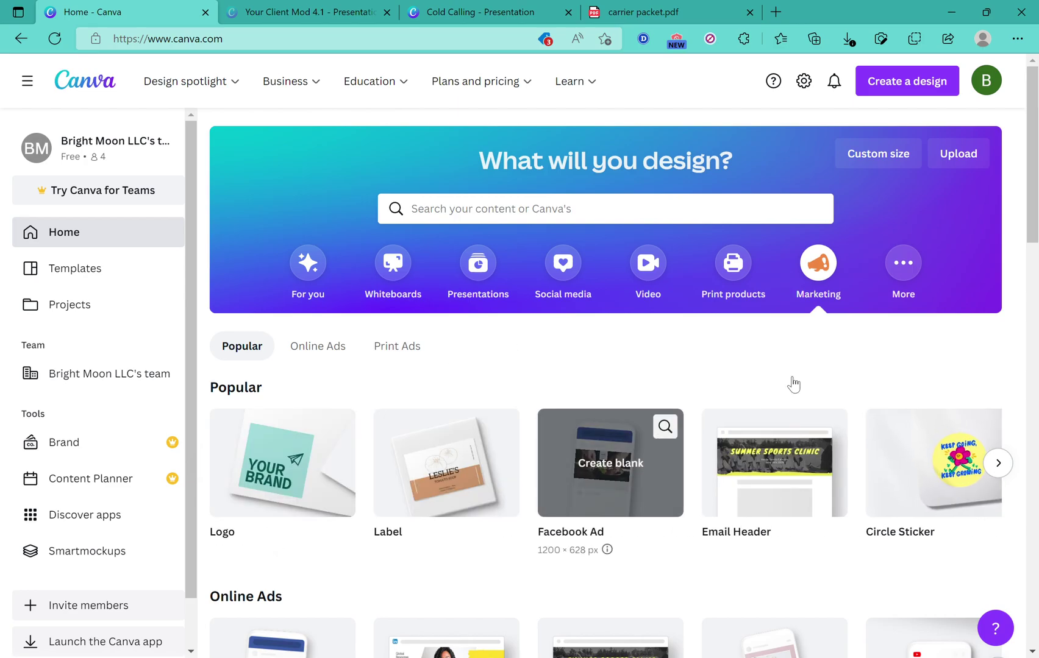
{"action": "left_click", "coordinate": [999, 464]}
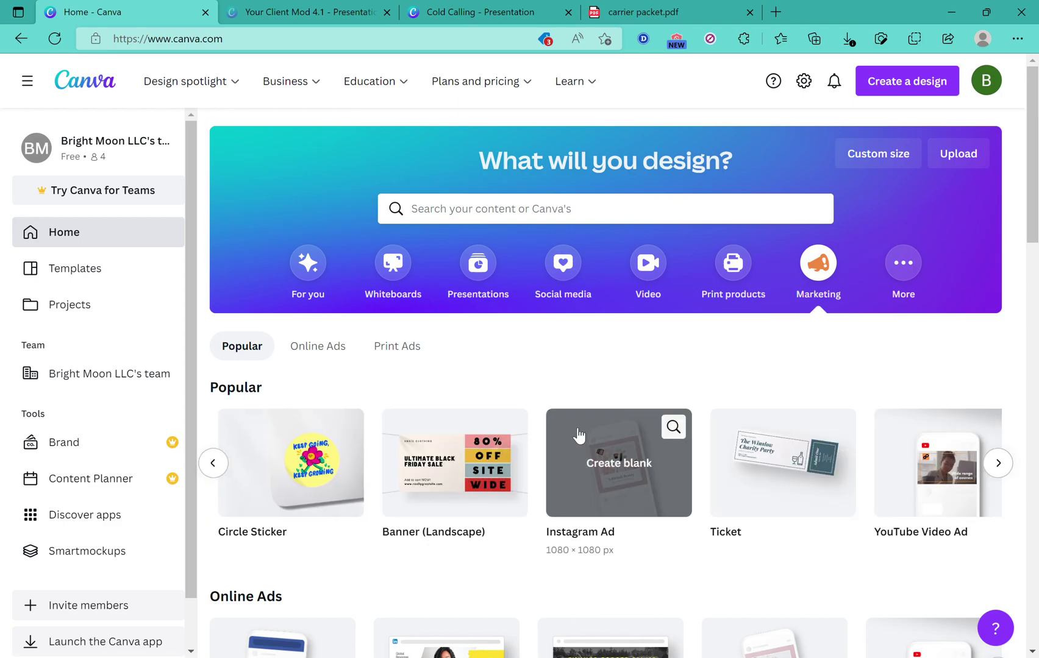
{"action": "left_click", "coordinate": [592, 476]}
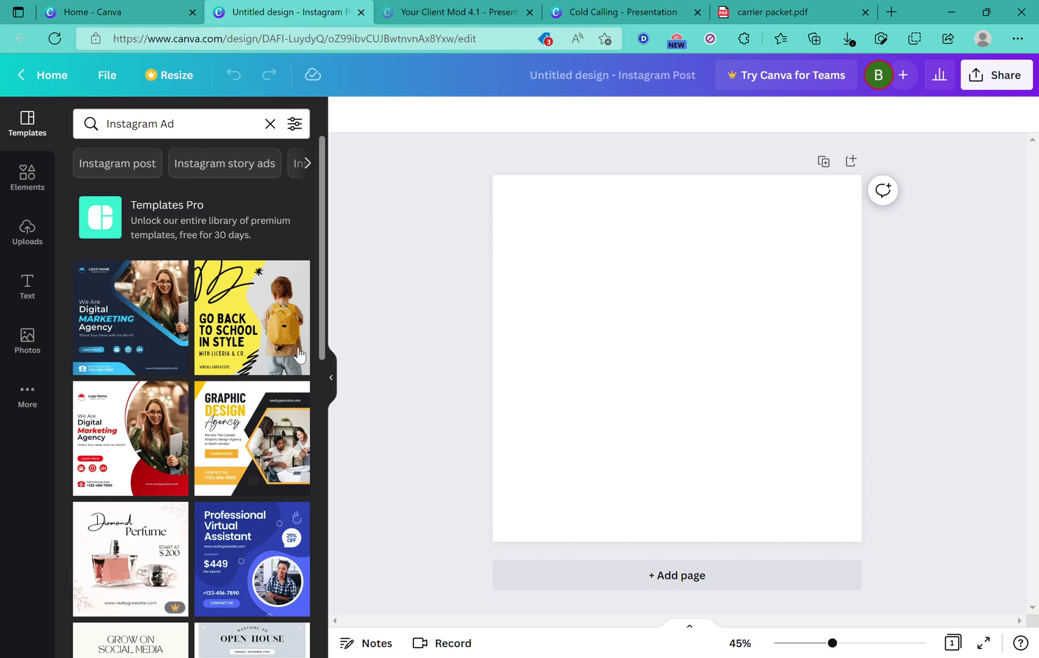
- Apply the dark blue "We Are Digital Marketing Agency" template to the blank page
{"action": "scroll", "coordinate": [174, 368], "scroll_direction": "down", "scroll_amount": 4}
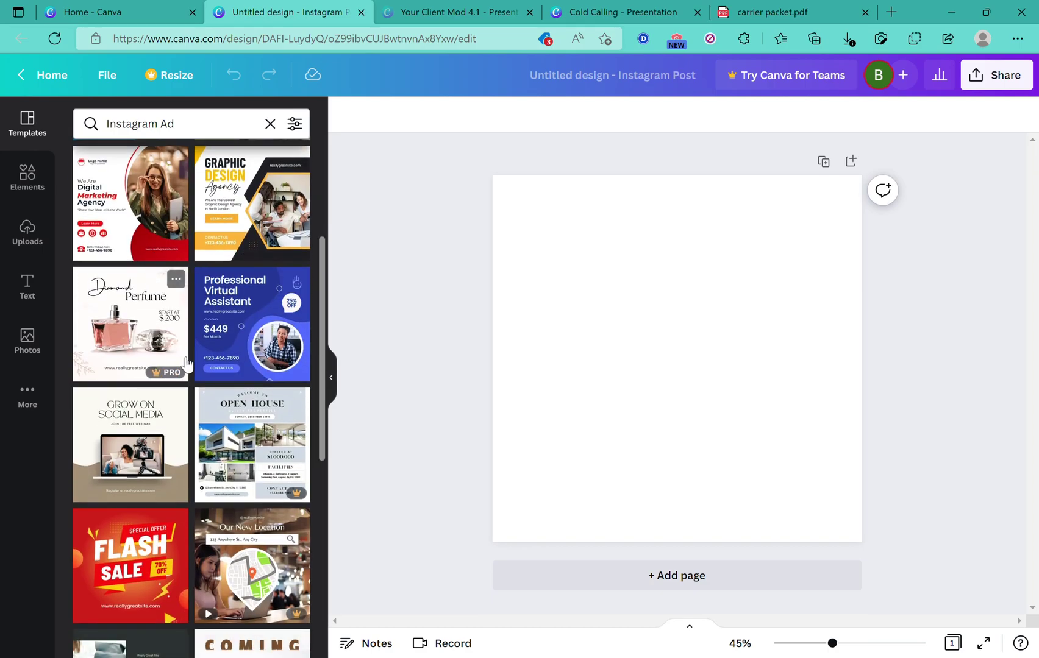
{"action": "scroll", "coordinate": [135, 281], "scroll_direction": "down", "scroll_amount": 1}
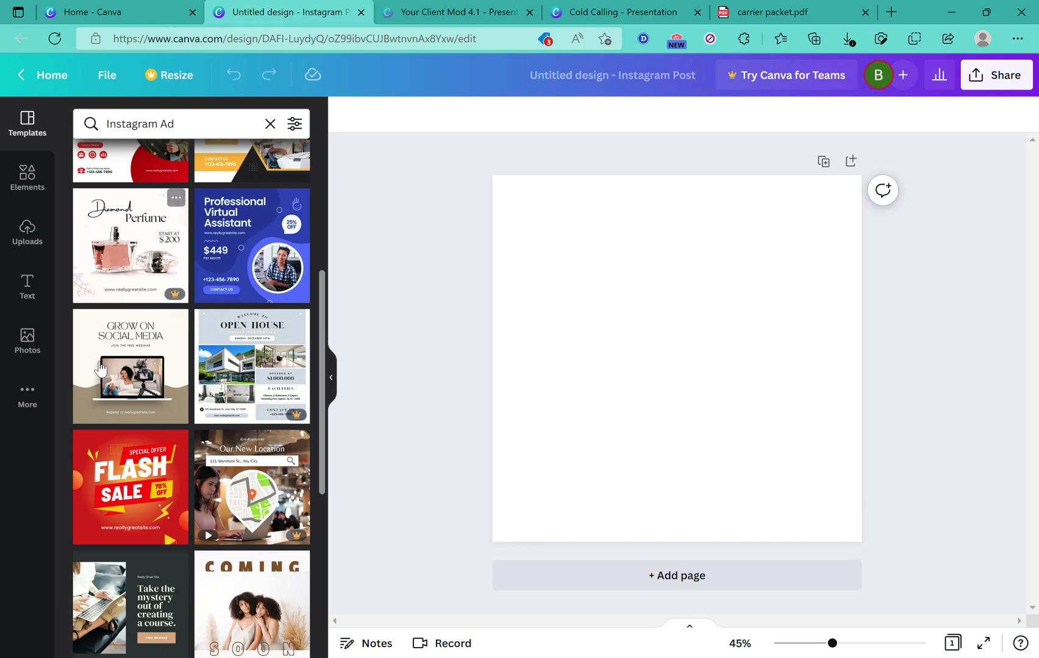
{"action": "scroll", "coordinate": [167, 336], "scroll_direction": "down", "scroll_amount": 4}
{"action": "scroll", "coordinate": [166, 337], "scroll_direction": "up", "scroll_amount": 6}
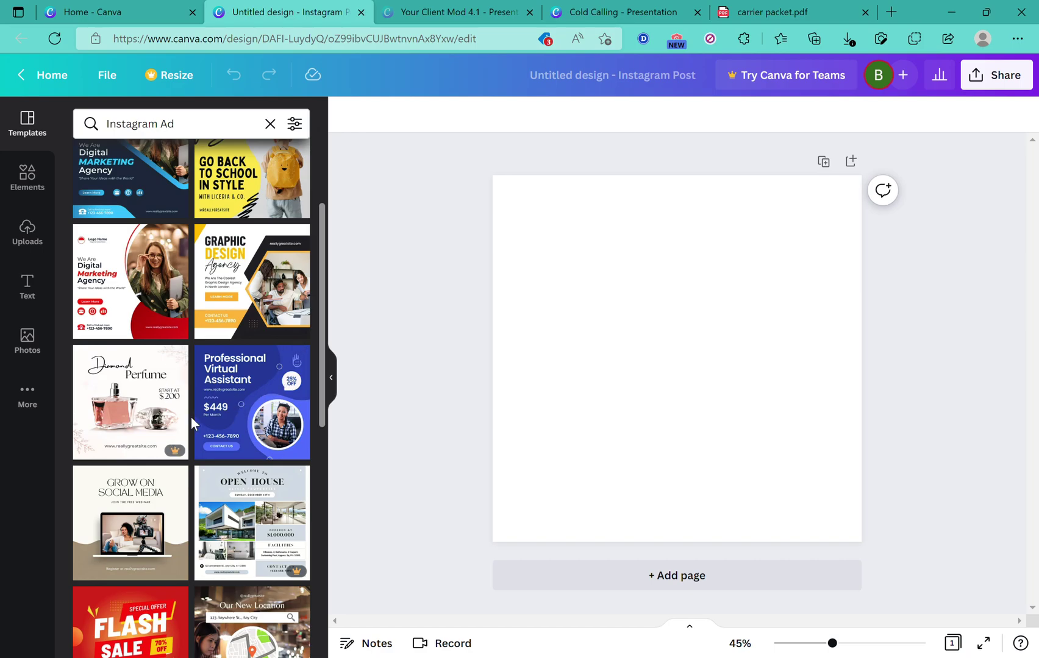
{"action": "scroll", "coordinate": [191, 417], "scroll_direction": "down", "scroll_amount": 7}
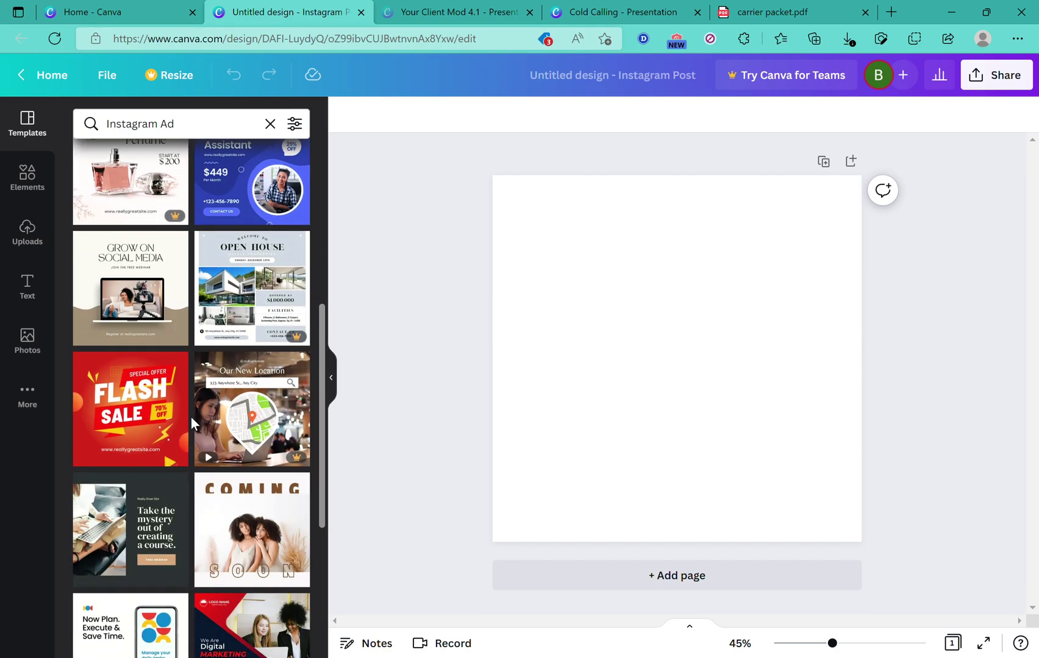
{"action": "scroll", "coordinate": [191, 417], "scroll_direction": "up", "scroll_amount": 8}
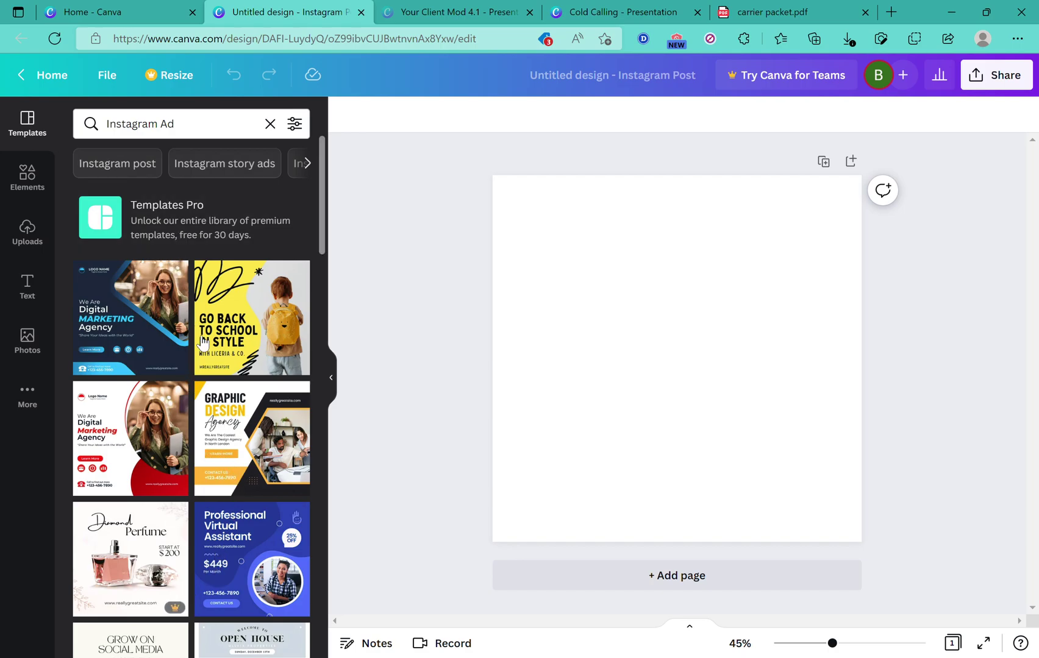
{"action": "left_click", "coordinate": [115, 313]}
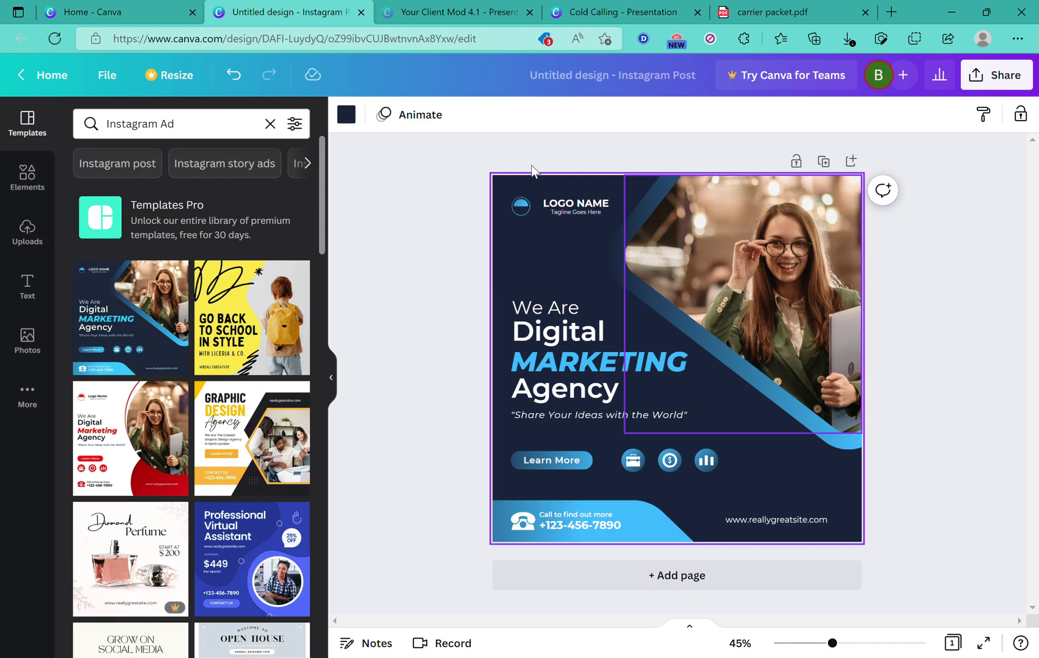
{"action": "scroll", "coordinate": [194, 337], "scroll_direction": "down", "scroll_amount": 4}
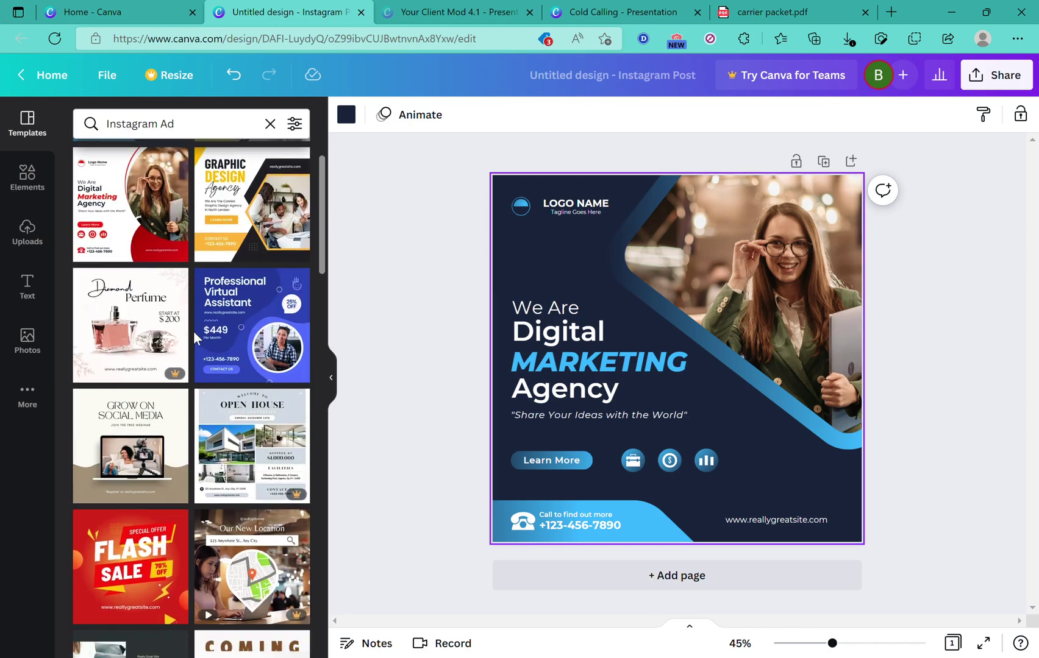
{"action": "scroll", "coordinate": [194, 337], "scroll_direction": "down", "scroll_amount": 10}
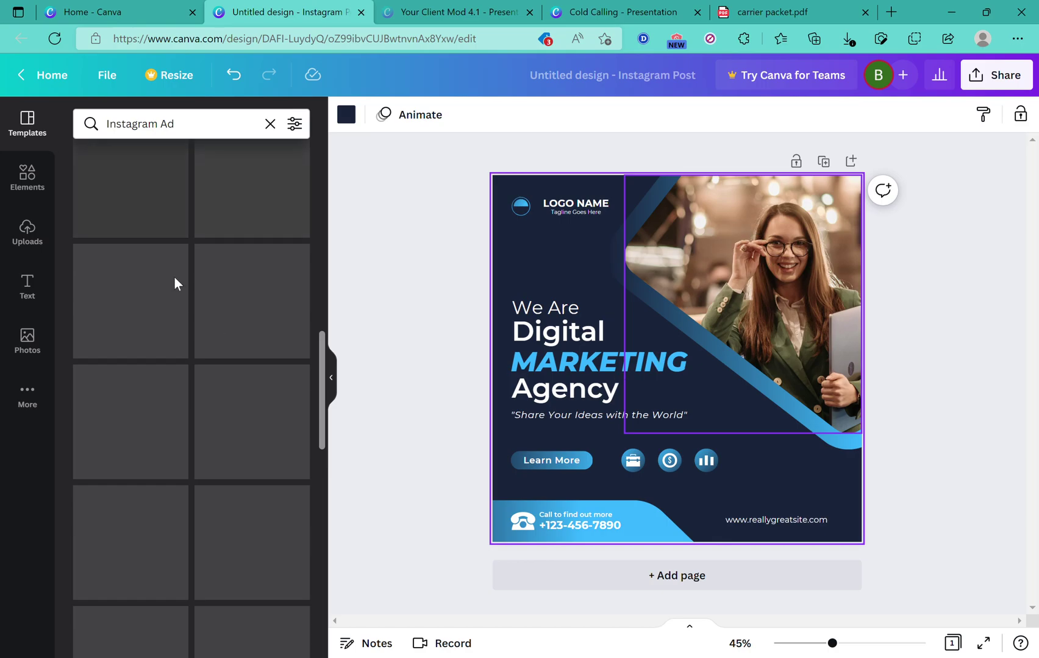
{"action": "scroll", "coordinate": [217, 318], "scroll_direction": "up", "scroll_amount": 14}
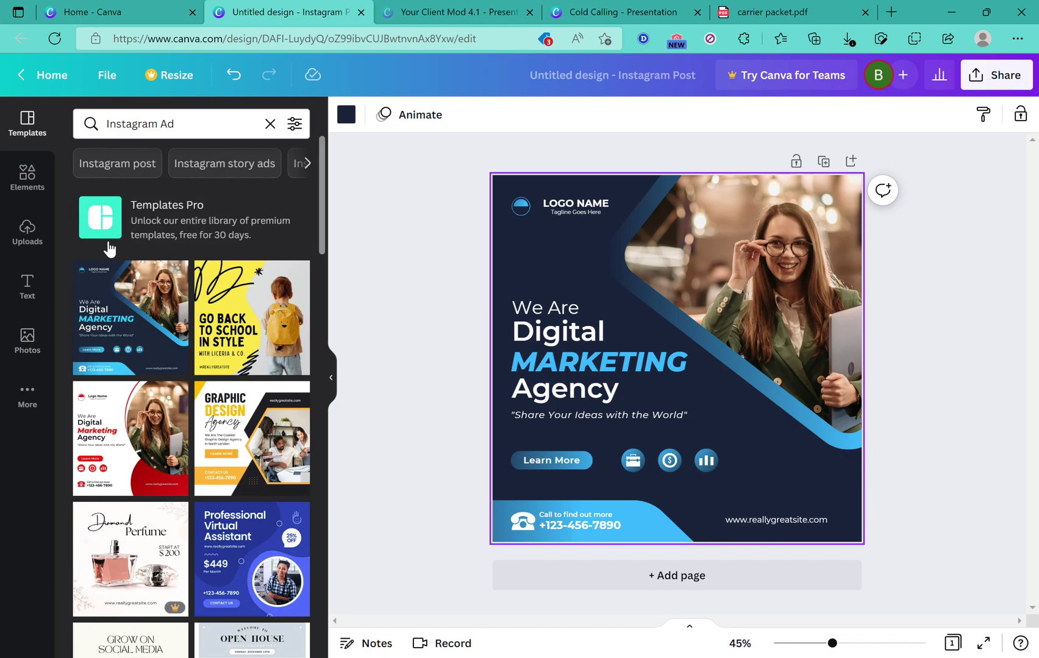
- Try the red dotted graphic over the lower middle of the ad, and delete it
{"action": "left_click", "coordinate": [36, 183]}
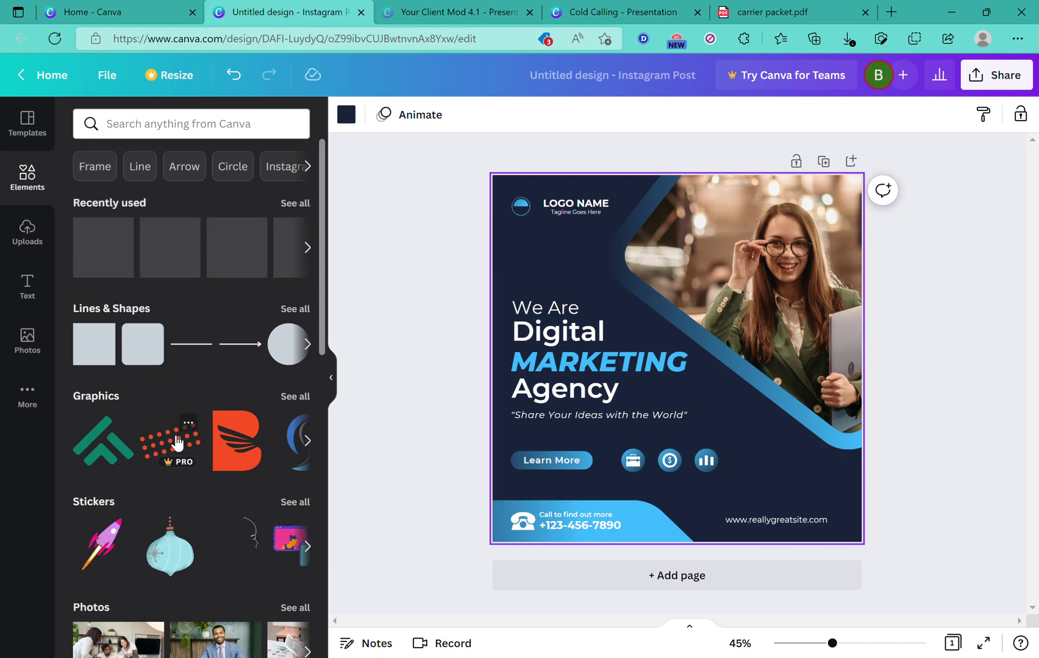
{"action": "left_click", "coordinate": [177, 443]}
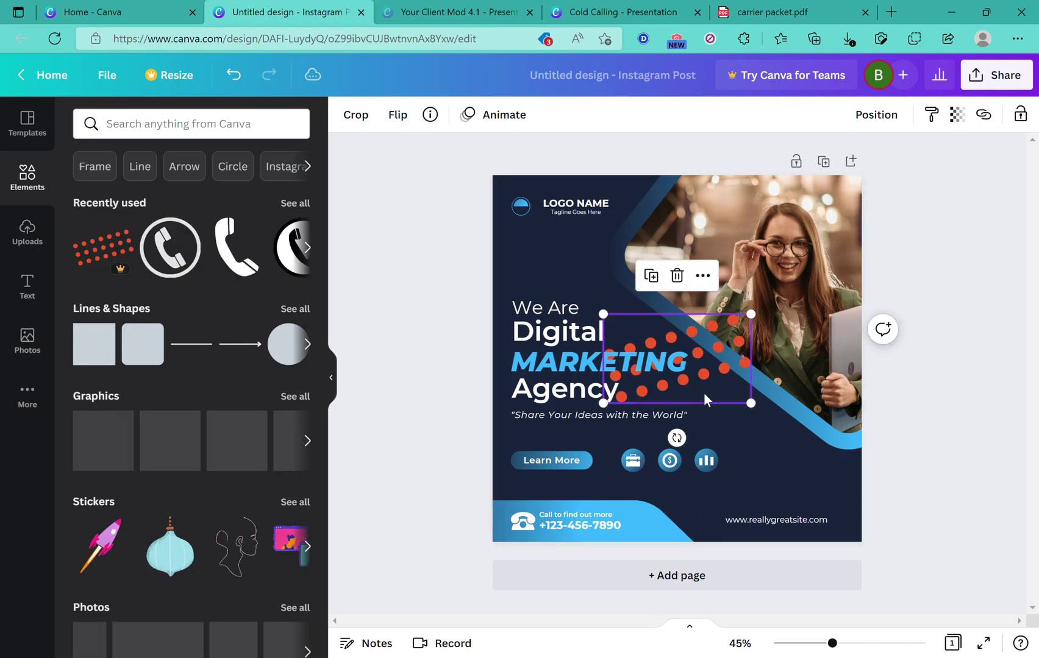
{"action": "left_click_drag", "start_coordinate": [724, 376], "coordinate": [767, 451]}
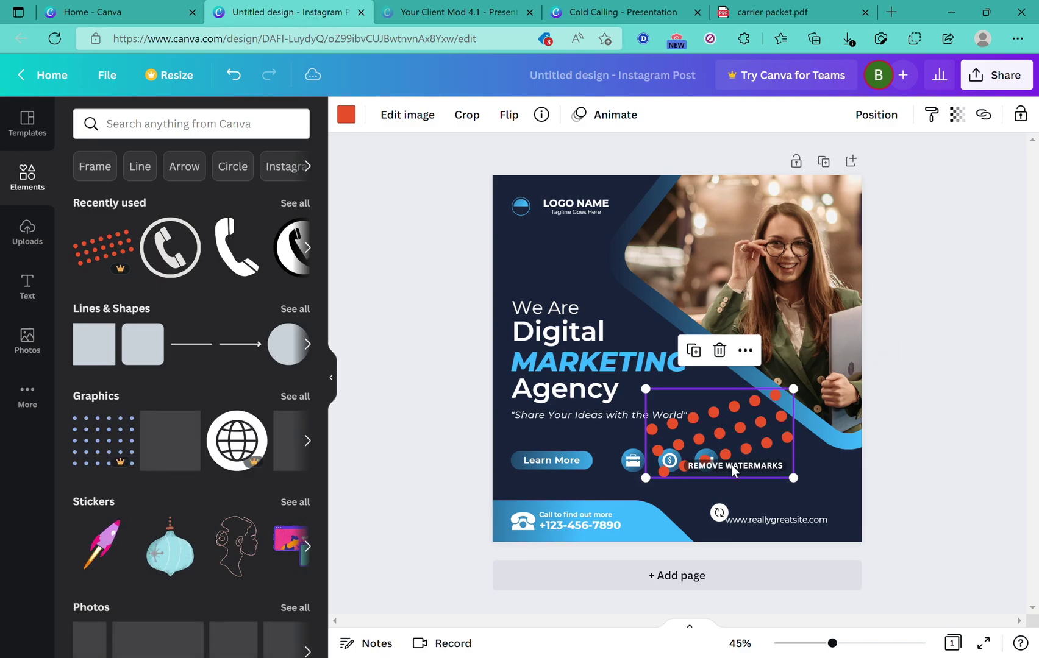
{"action": "left_click_drag", "start_coordinate": [730, 416], "coordinate": [735, 416]}
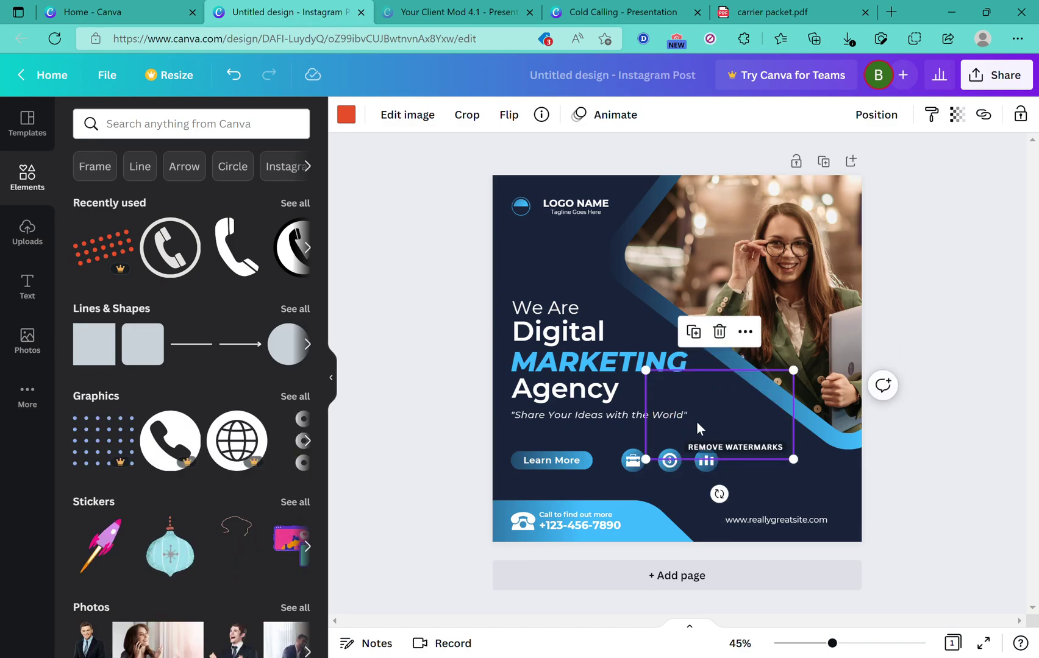
{"action": "left_click_drag", "start_coordinate": [728, 412], "coordinate": [728, 395]}
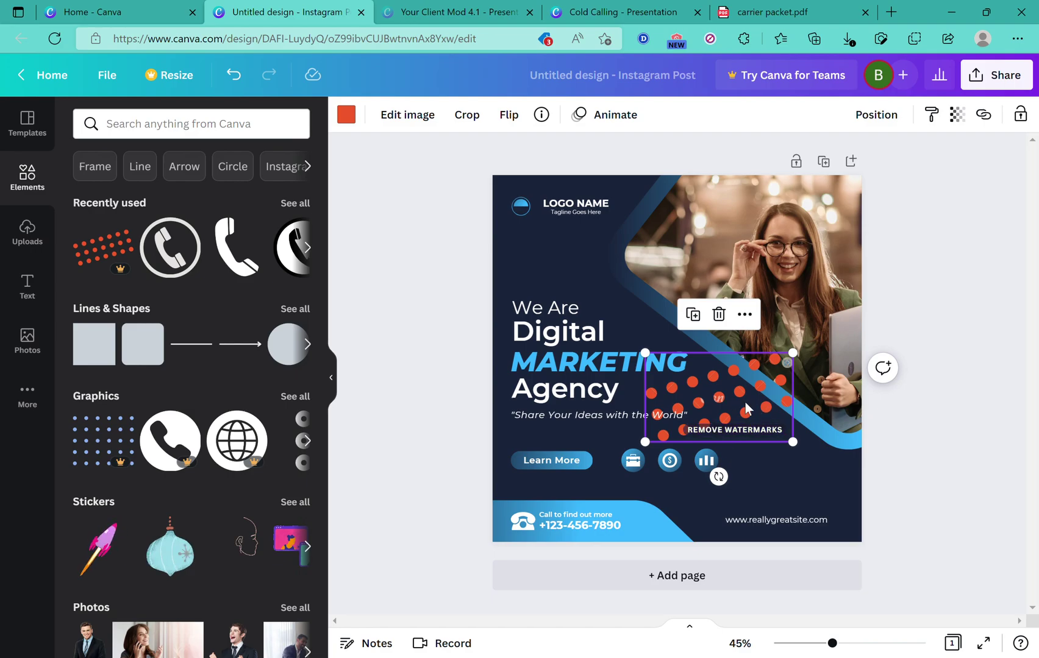
{"action": "left_click", "coordinate": [717, 319]}
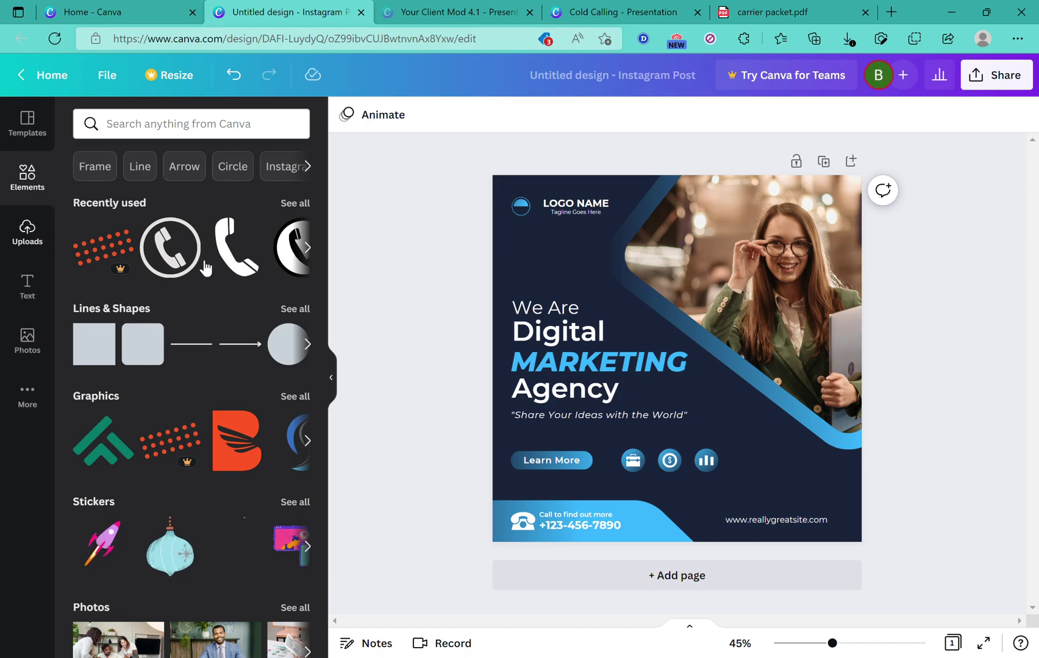
- Examine the ready-made font combinations and the recommended and trending stock photos offered for the ad
{"action": "left_click", "coordinate": [29, 290]}
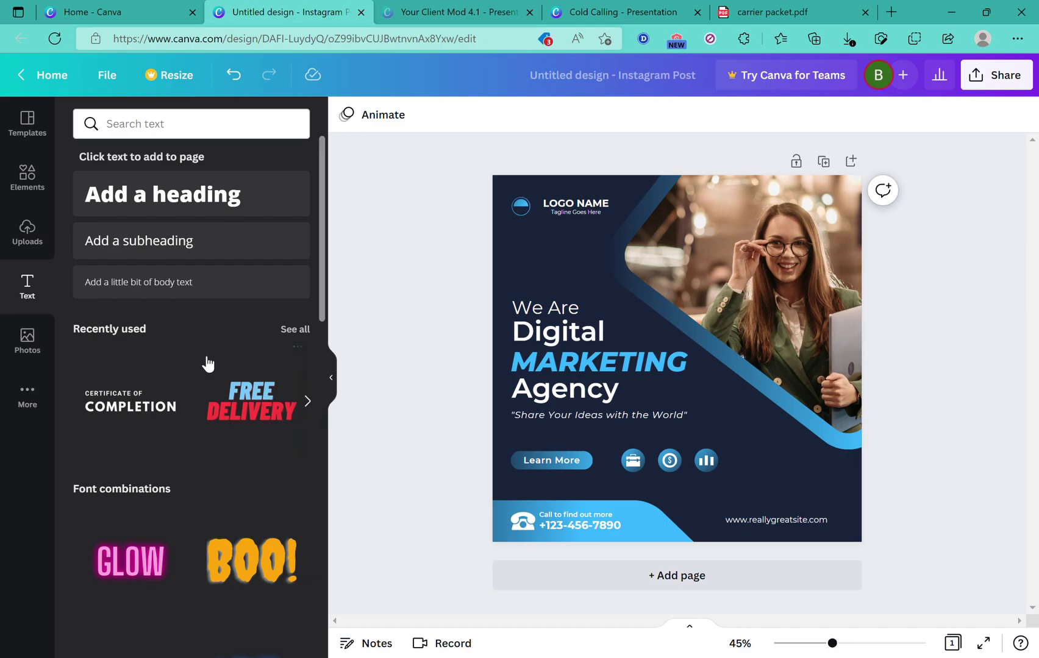
{"action": "scroll", "coordinate": [207, 363], "scroll_direction": "down", "scroll_amount": 6}
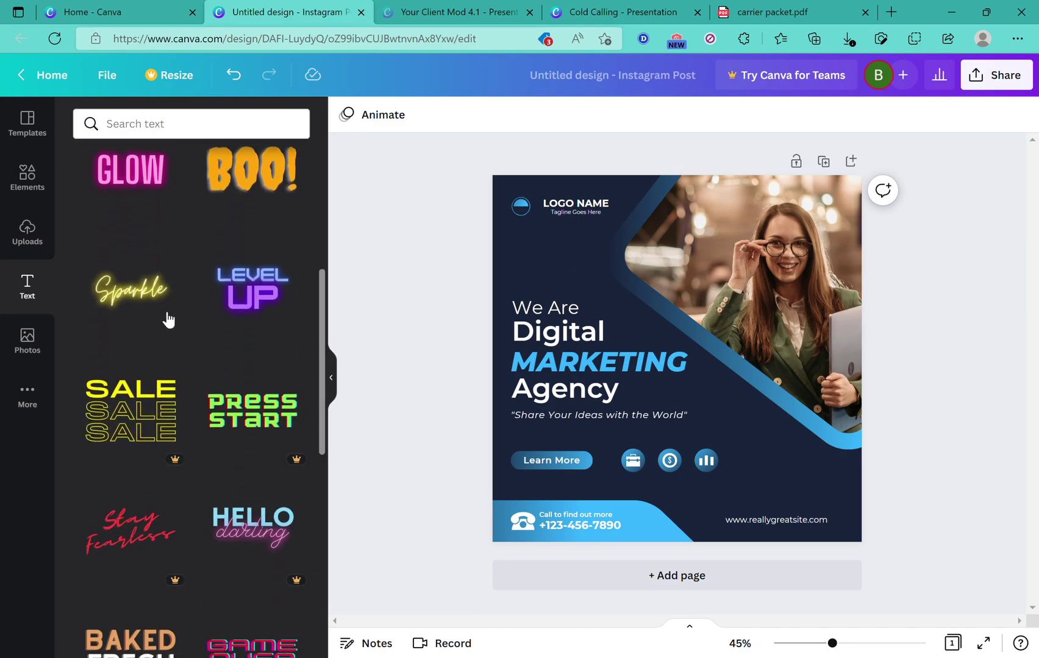
{"action": "scroll", "coordinate": [152, 288], "scroll_direction": "down", "scroll_amount": 3}
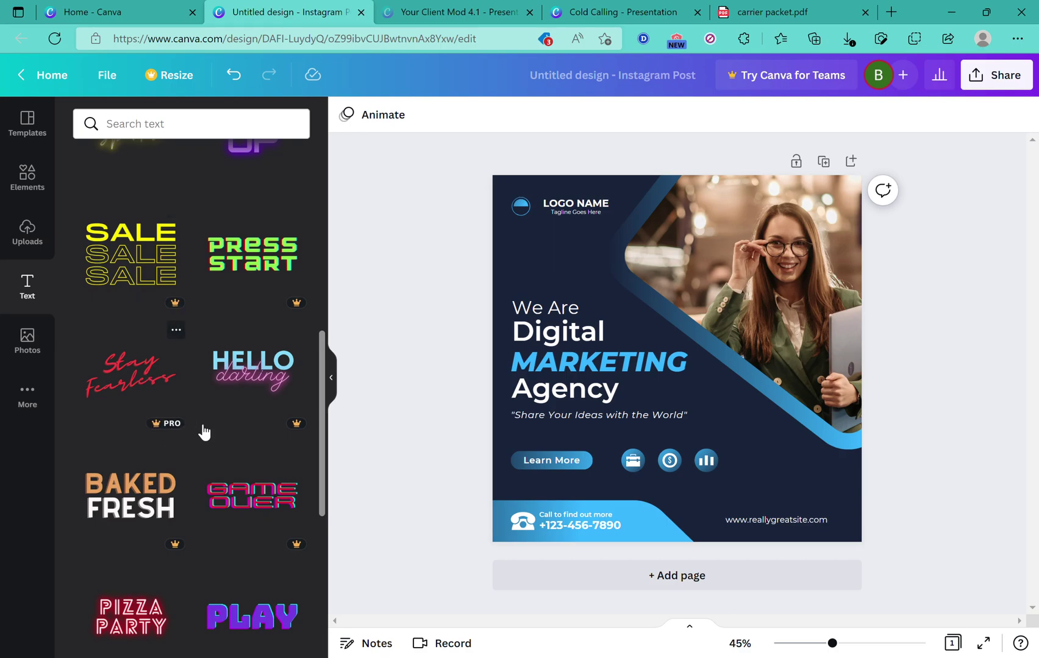
{"action": "scroll", "coordinate": [222, 390], "scroll_direction": "down", "scroll_amount": 4}
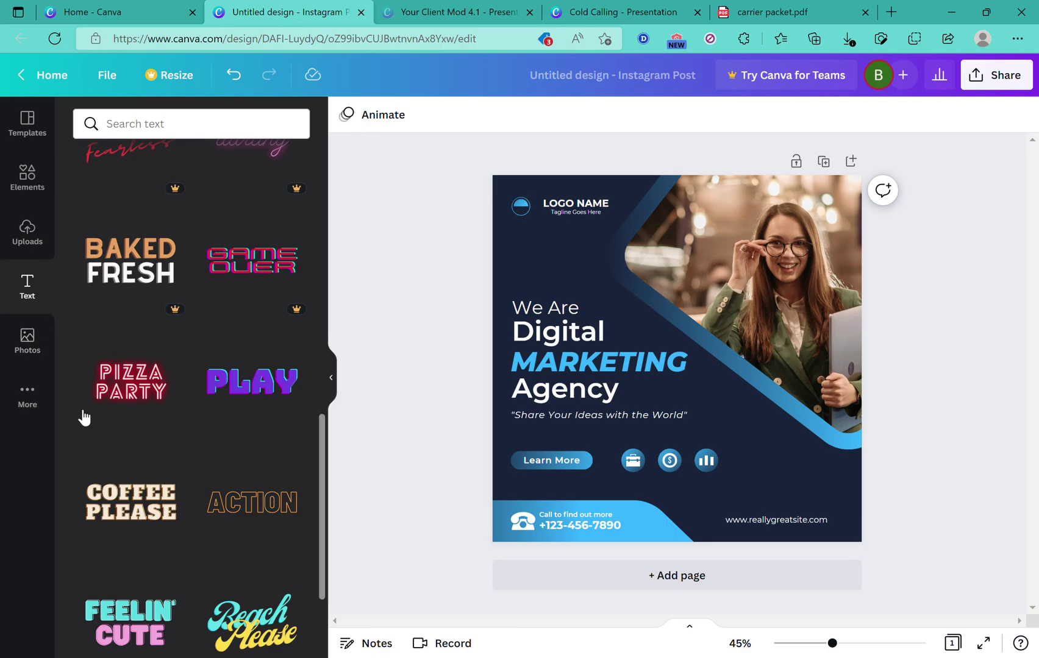
{"action": "left_click", "coordinate": [27, 341]}
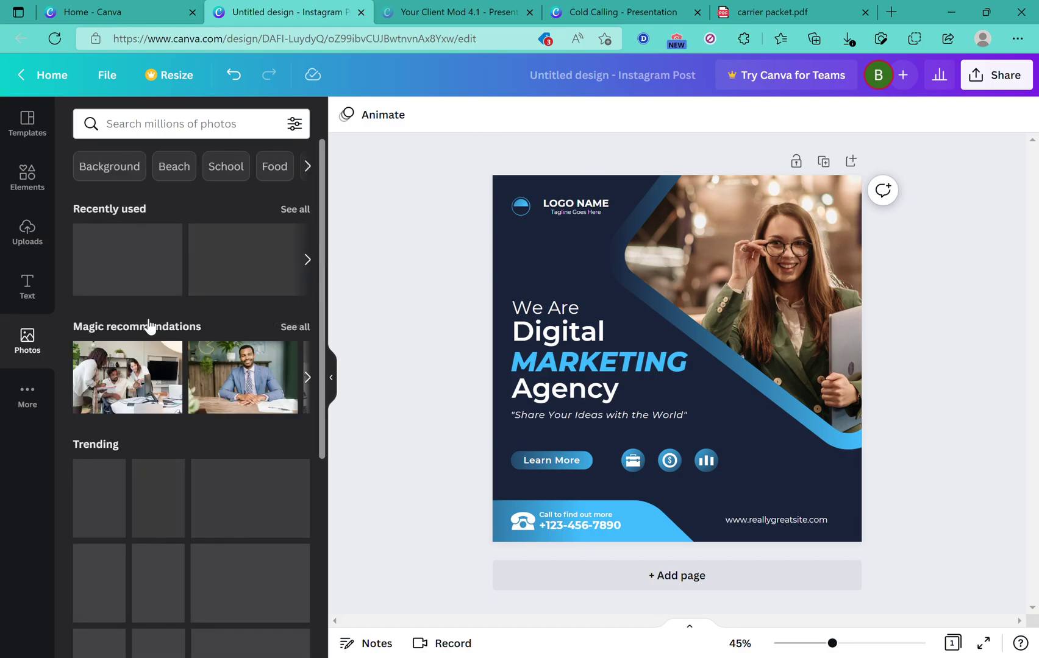
{"action": "scroll", "coordinate": [150, 328], "scroll_direction": "down", "scroll_amount": 2}
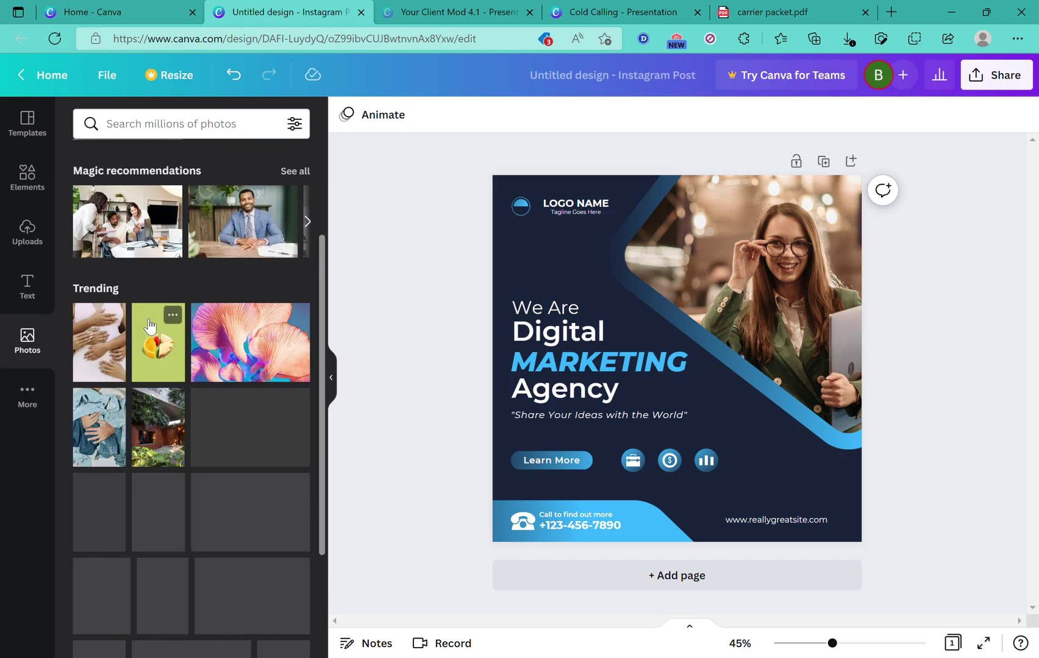
{"action": "scroll", "coordinate": [150, 327], "scroll_direction": "down", "scroll_amount": 1}
{"action": "scroll", "coordinate": [149, 327], "scroll_direction": "up", "scroll_amount": 4}
{"action": "scroll", "coordinate": [149, 328], "scroll_direction": "down", "scroll_amount": 5}
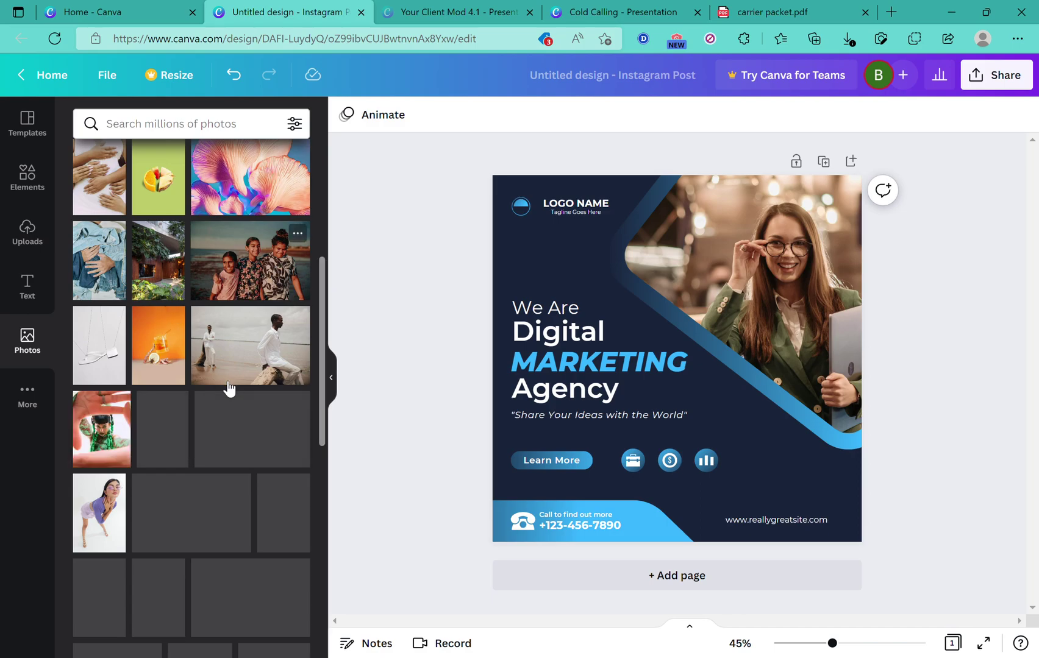
{"action": "scroll", "coordinate": [227, 387], "scroll_direction": "down", "scroll_amount": 3}
{"action": "scroll", "coordinate": [222, 380], "scroll_direction": "up", "scroll_amount": 5}
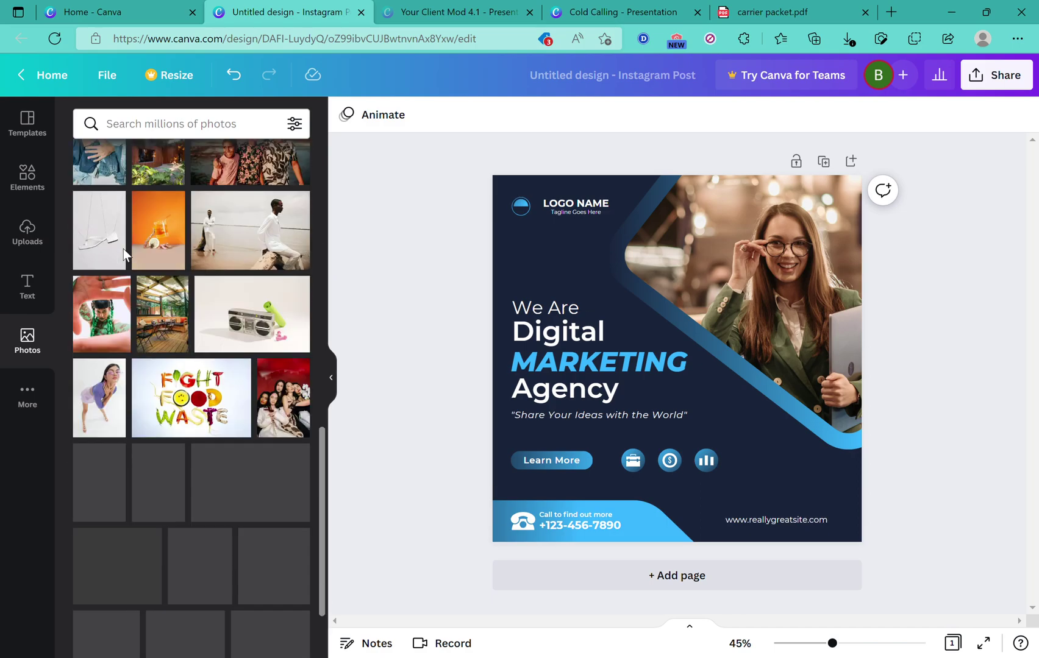
{"action": "scroll", "coordinate": [122, 248], "scroll_direction": "up", "scroll_amount": 2}
{"action": "scroll", "coordinate": [127, 255], "scroll_direction": "down", "scroll_amount": 8}
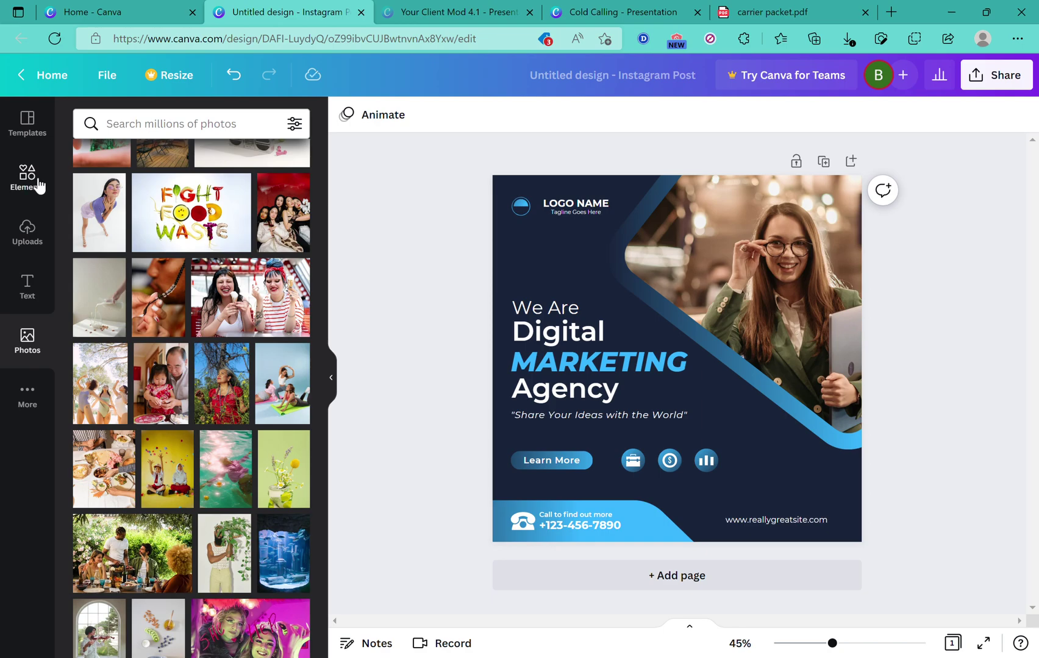
- Delete the bar chart icon from the row of round icons beside "Learn More"
{"action": "left_click", "coordinate": [39, 186]}
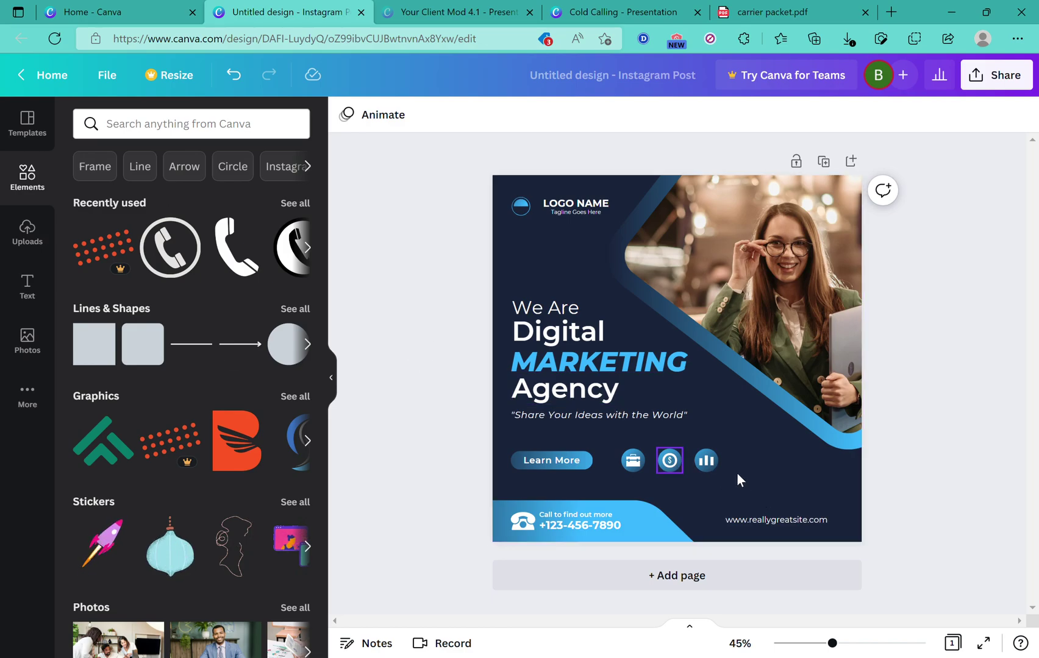
{"action": "left_click", "coordinate": [701, 466]}
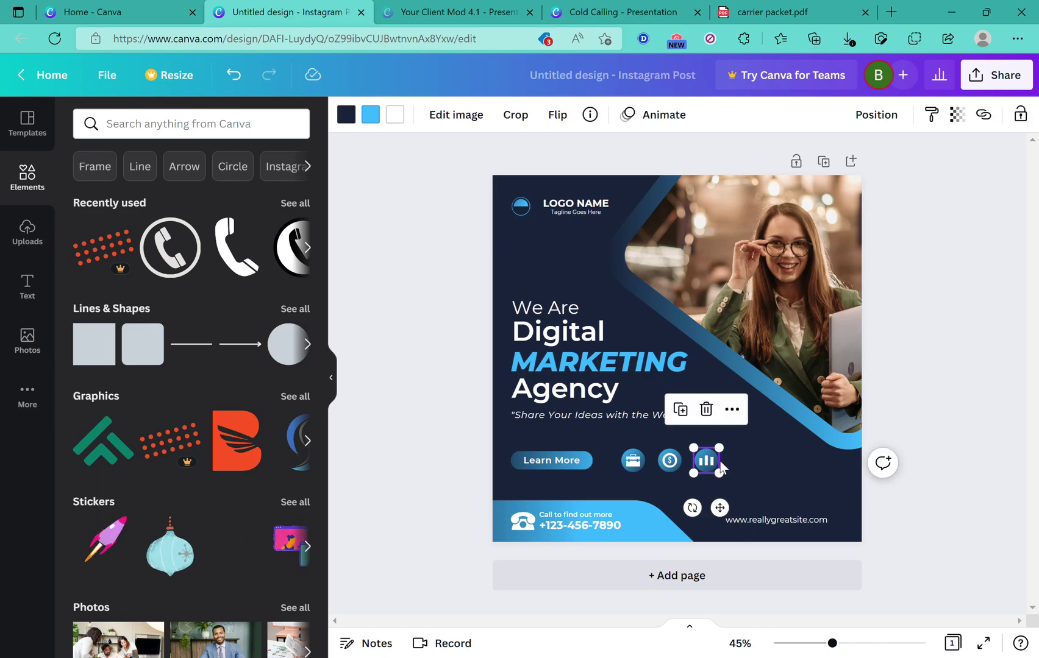
{"action": "left_click", "coordinate": [706, 410]}
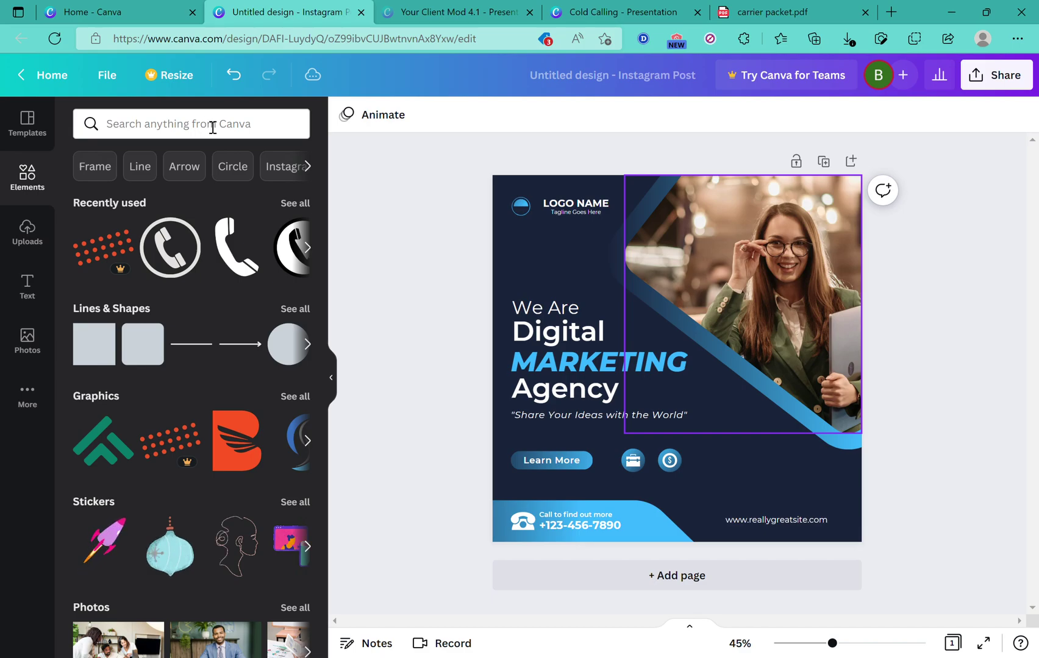
- Search the elements for "PHONE ICON" and place the free circled handset graphic over the ad's lower middle area
{"action": "left_click", "coordinate": [212, 127]}
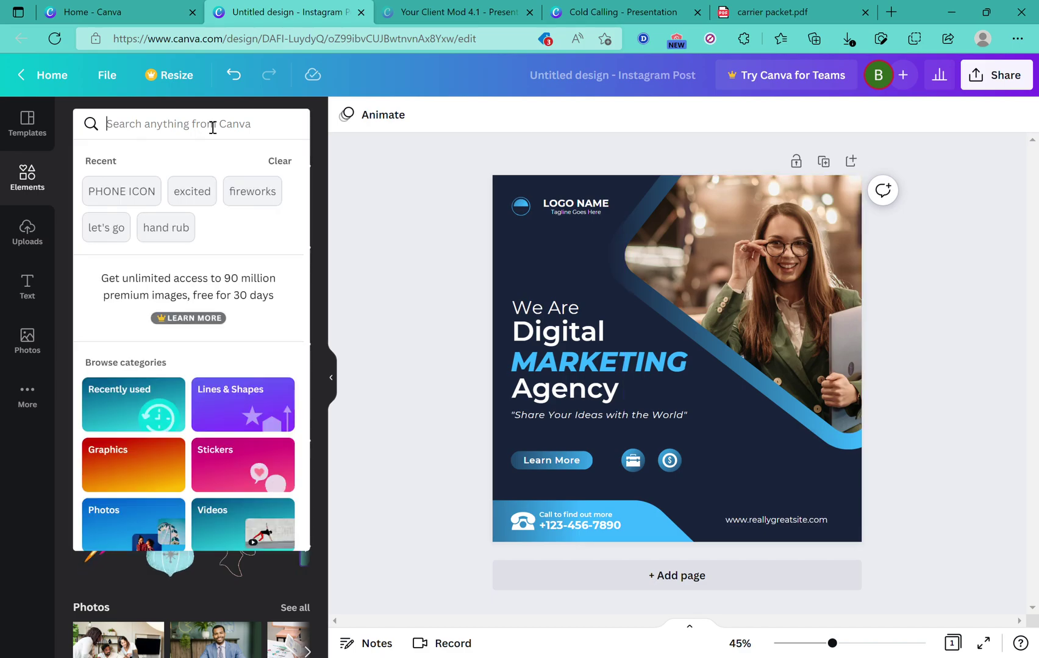
{"action": "left_click", "coordinate": [104, 193]}
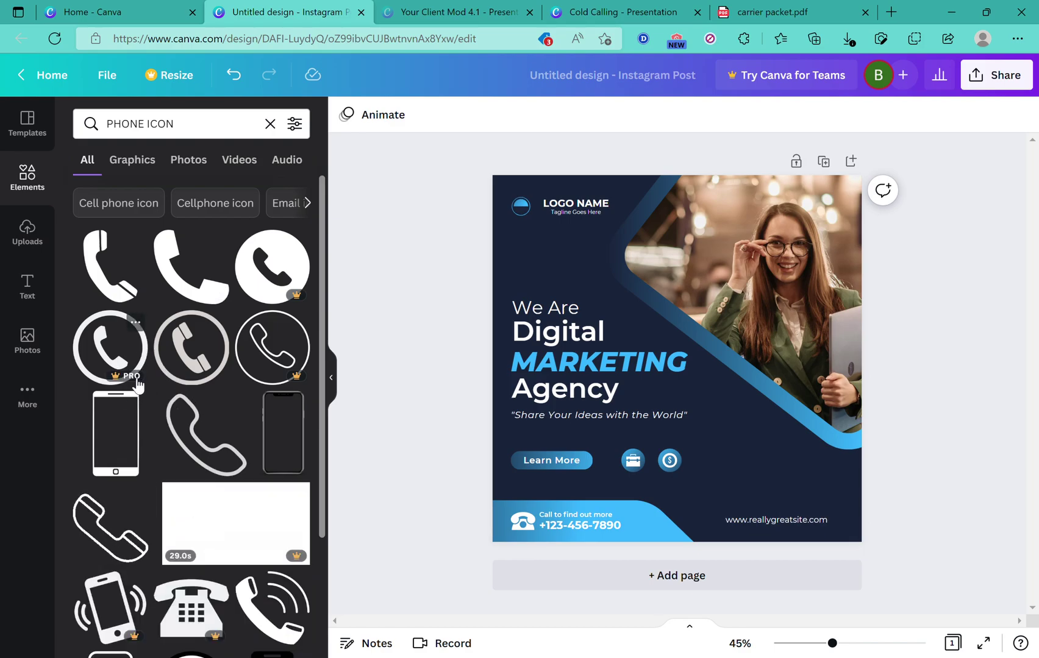
{"action": "left_click", "coordinate": [183, 364]}
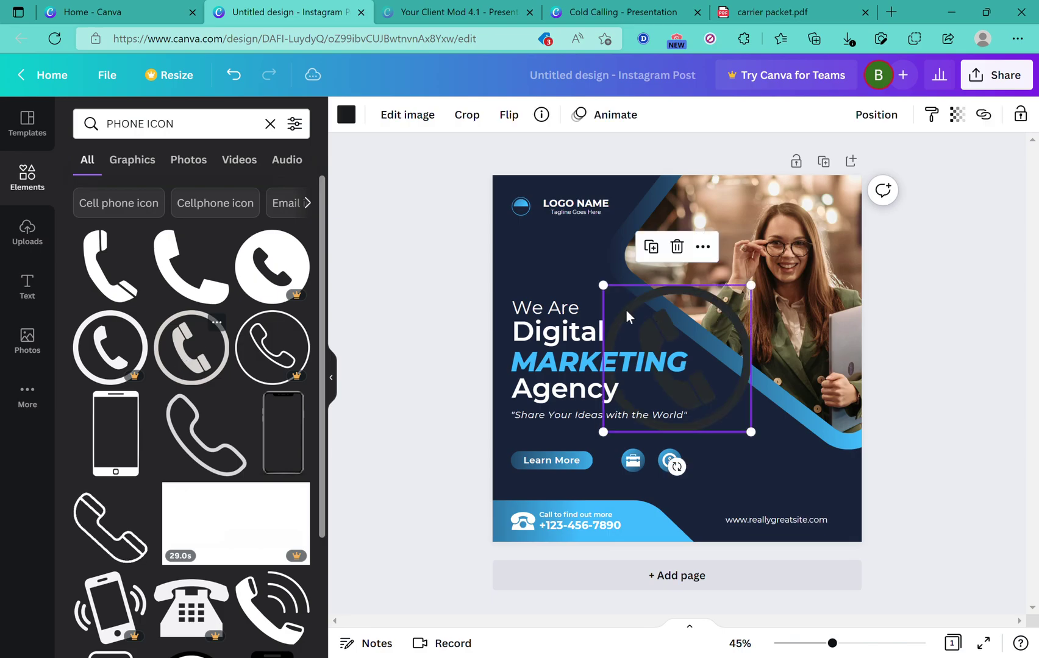
{"action": "mouse_move", "coordinate": [707, 371]}
{"action": "left_mouse_down"}
{"action": "mouse_move", "coordinate": [727, 396]}
{"action": "mouse_move", "coordinate": [709, 389]}
{"action": "left_mouse_up"}
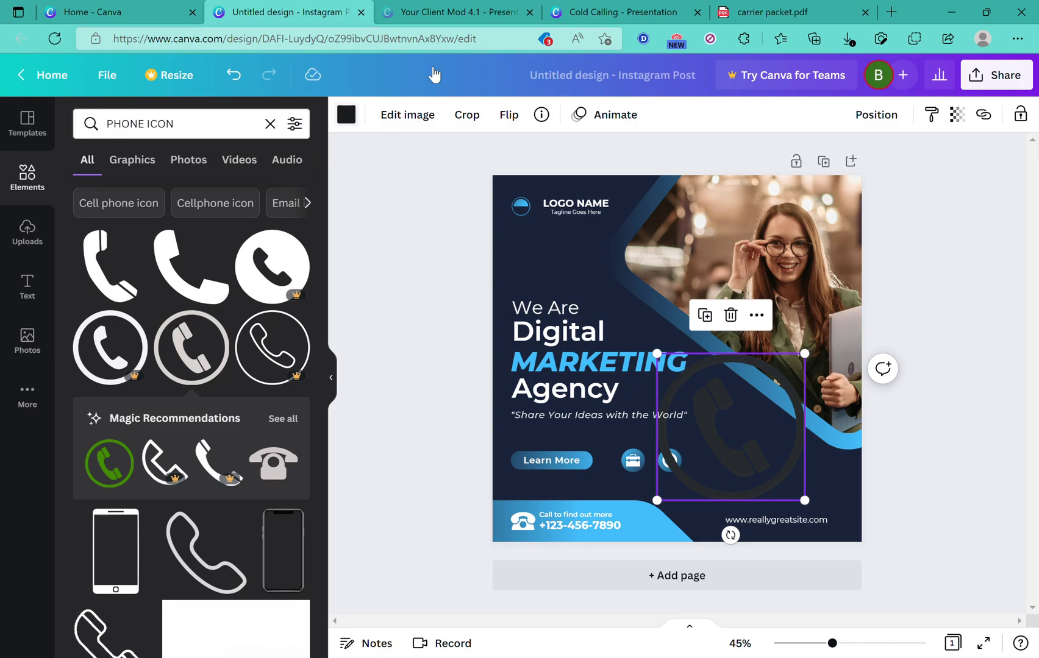
- Recolor the circled handset graphic light blue, shrink it to icon size and place it at the end of the round icon row
{"action": "left_click", "coordinate": [346, 114]}
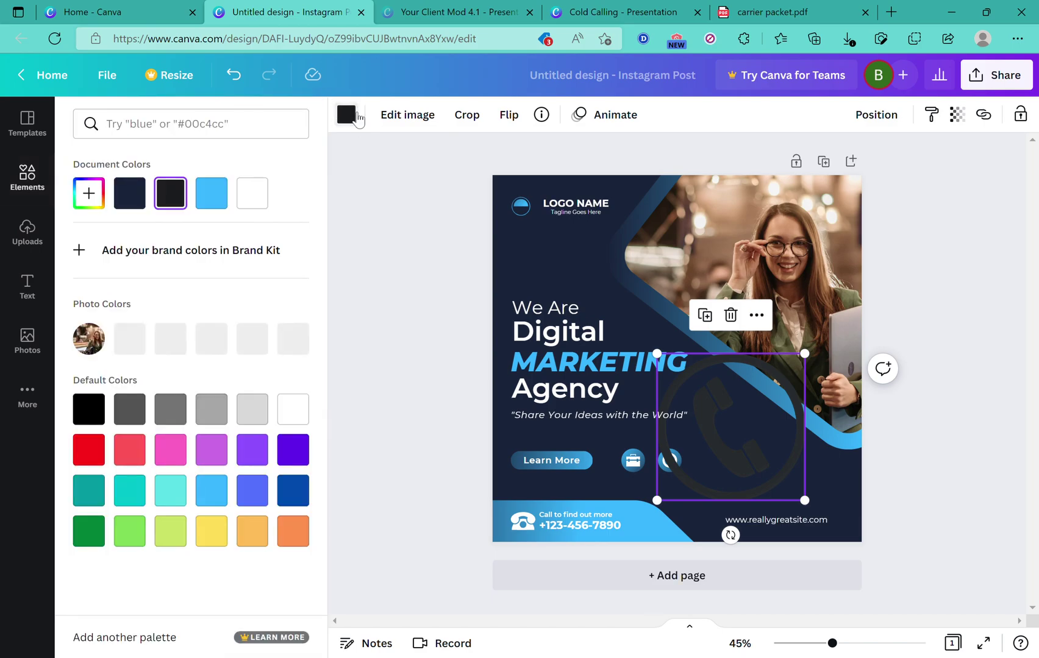
{"action": "left_click", "coordinate": [214, 196]}
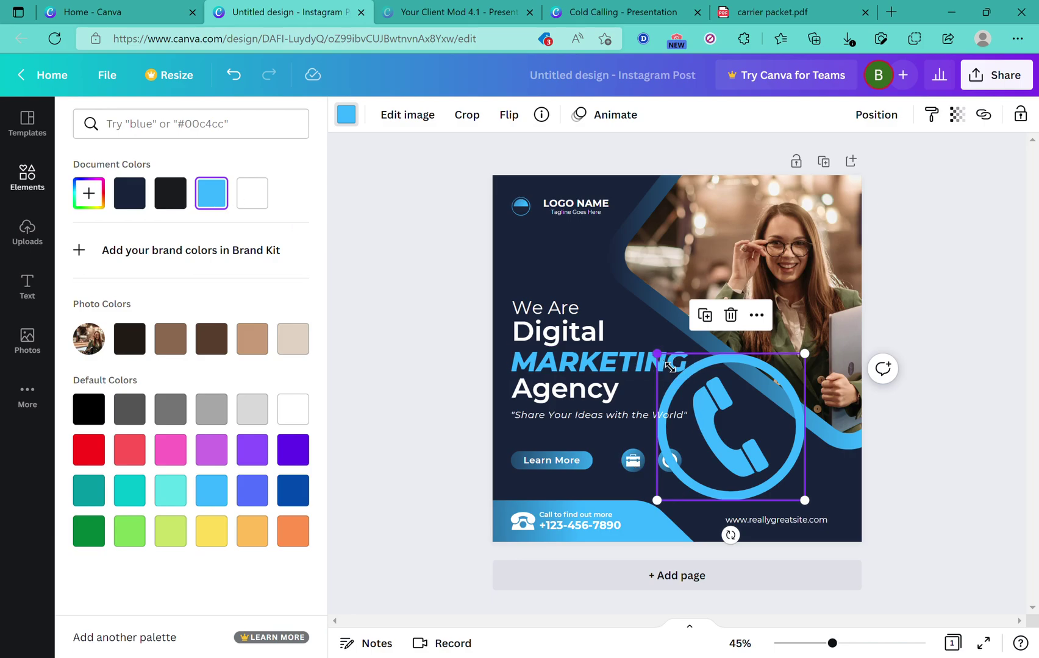
{"action": "left_click_drag", "start_coordinate": [656, 353], "coordinate": [715, 467]}
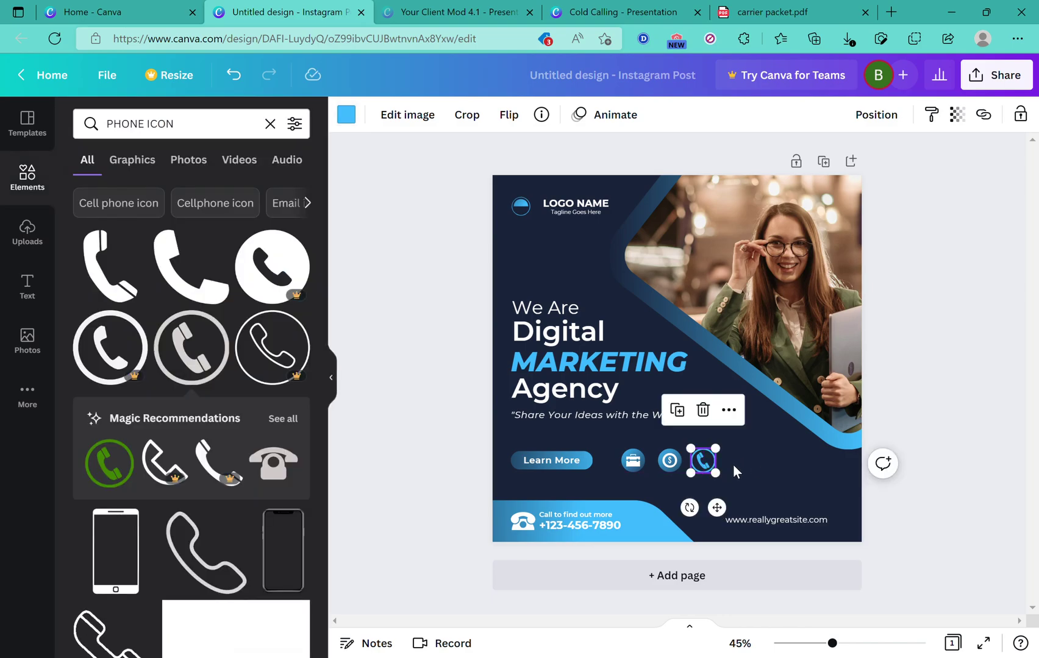
{"action": "left_click", "coordinate": [733, 464]}
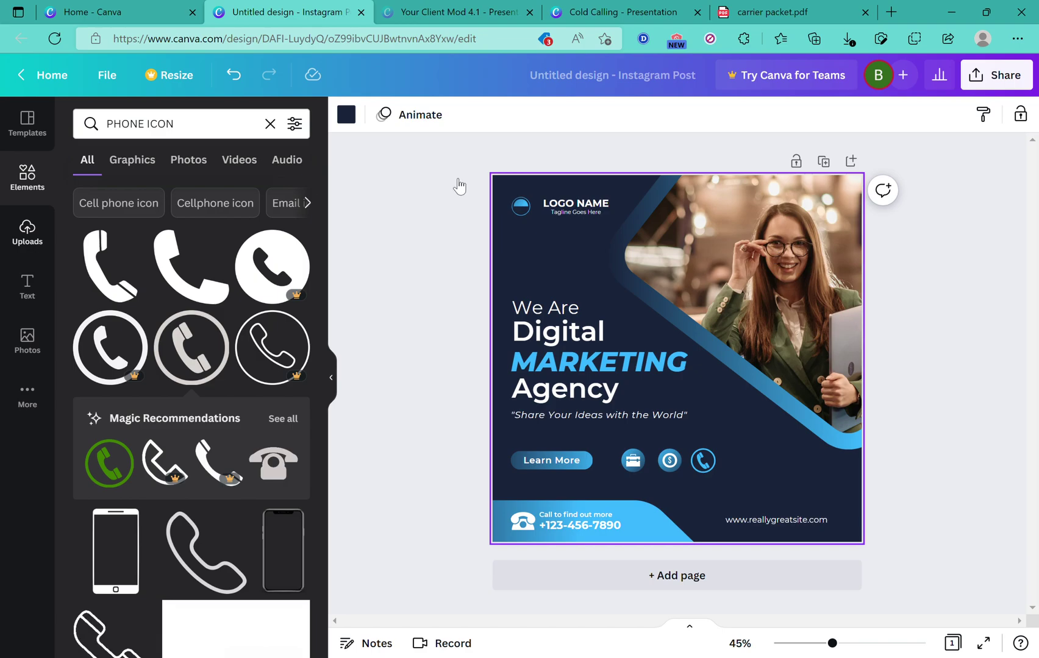
- Replace the ad's main photo with the uploaded portrait of the smiling woman with blue braids
{"action": "left_click", "coordinate": [24, 238]}
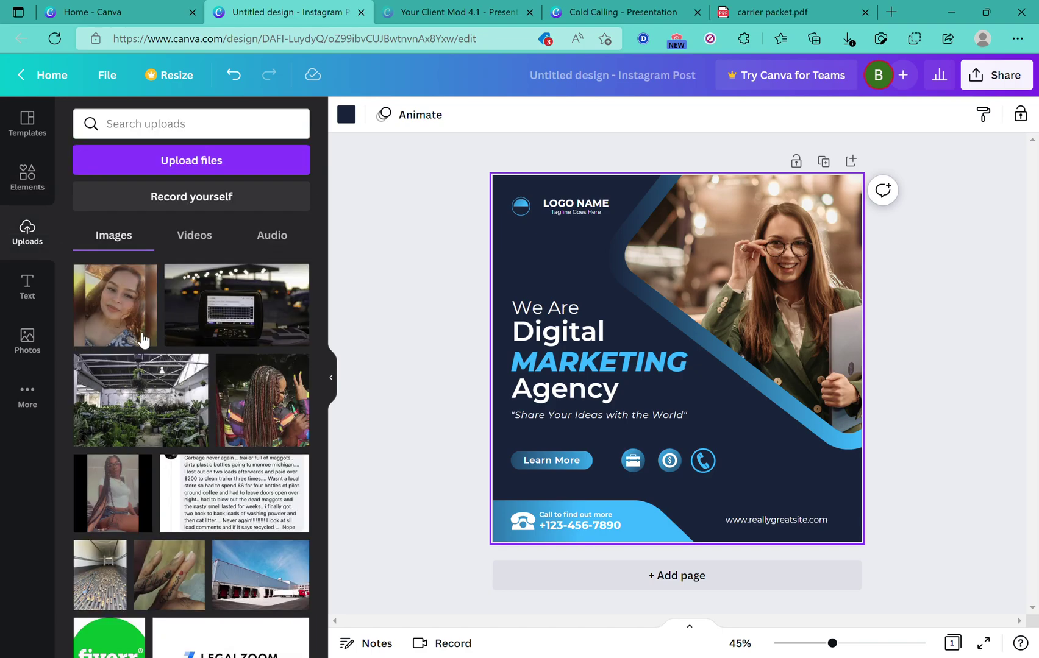
{"action": "scroll", "coordinate": [152, 324], "scroll_direction": "down", "scroll_amount": 10}
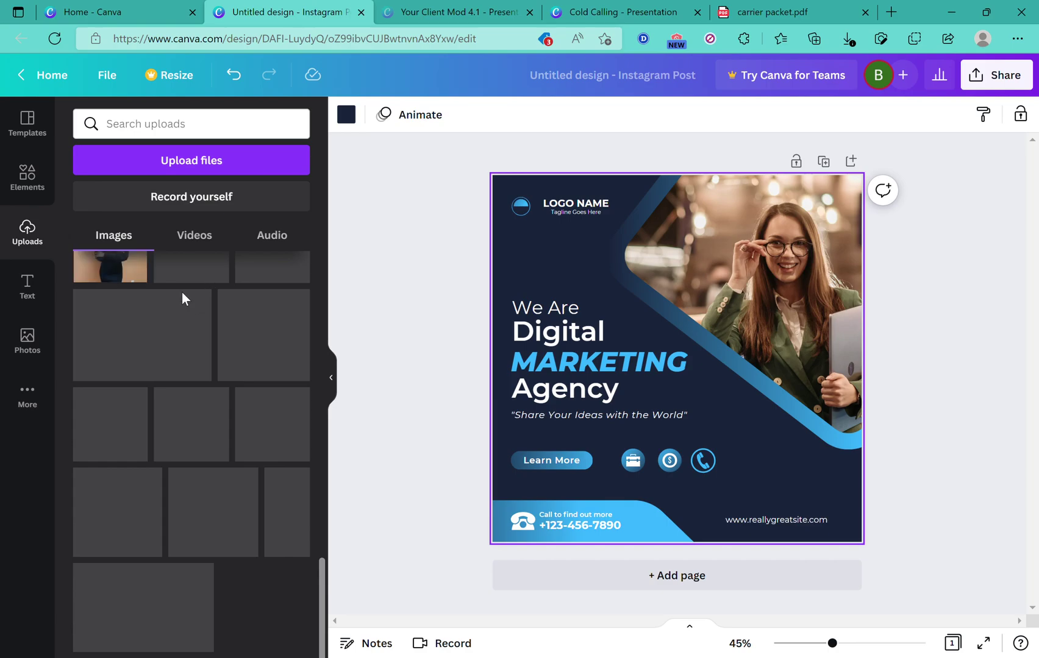
{"action": "scroll", "coordinate": [130, 360], "scroll_direction": "down", "scroll_amount": 5}
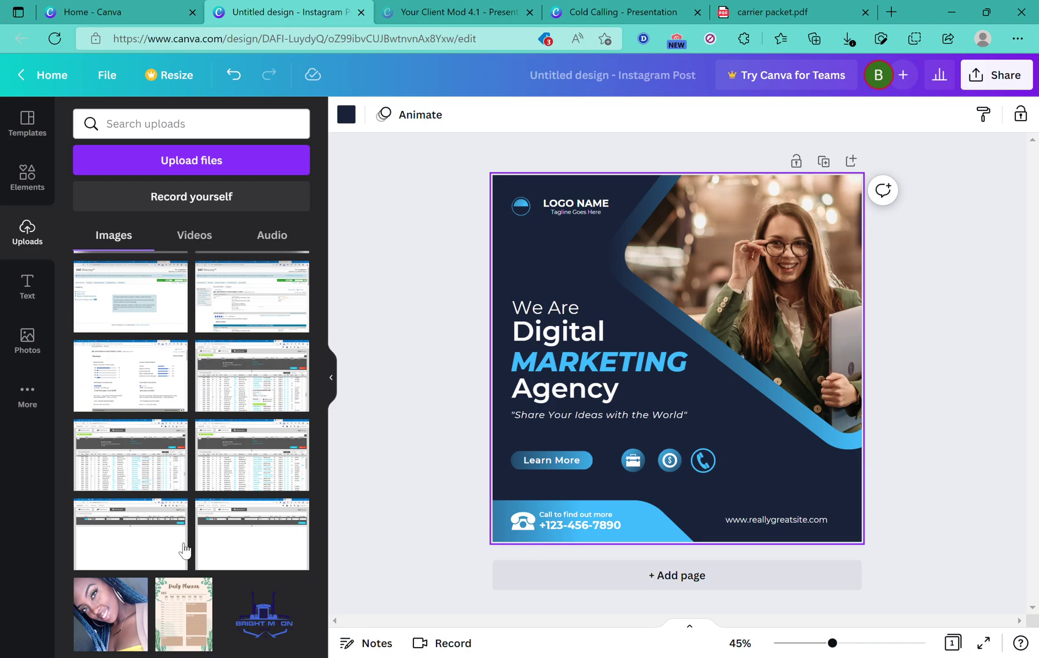
{"action": "mouse_move", "coordinate": [117, 610]}
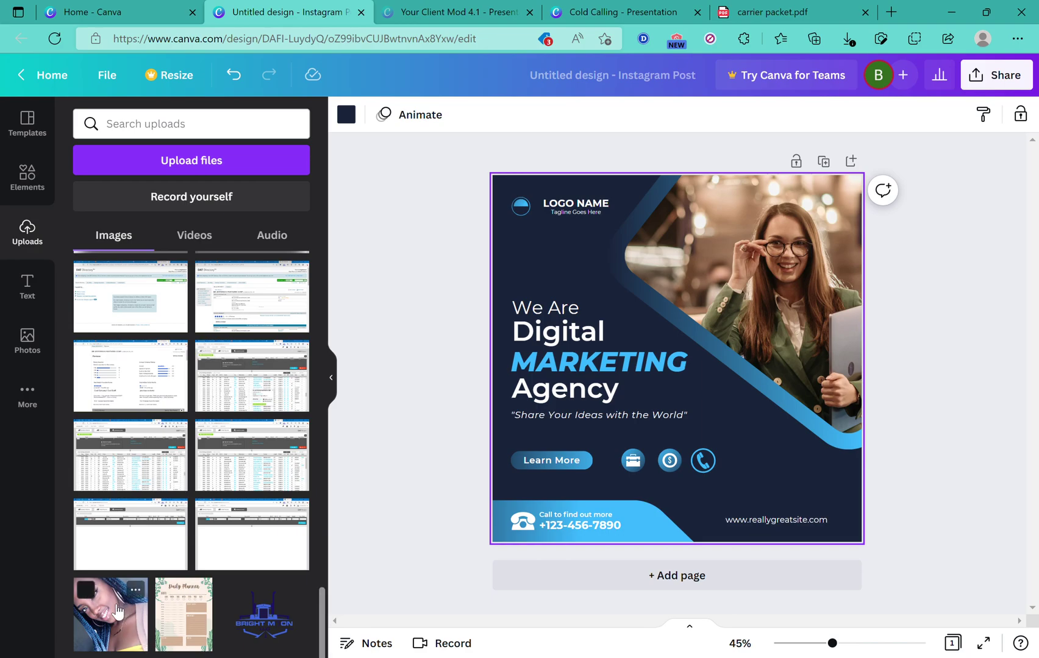
{"action": "left_click", "coordinate": [117, 611]}
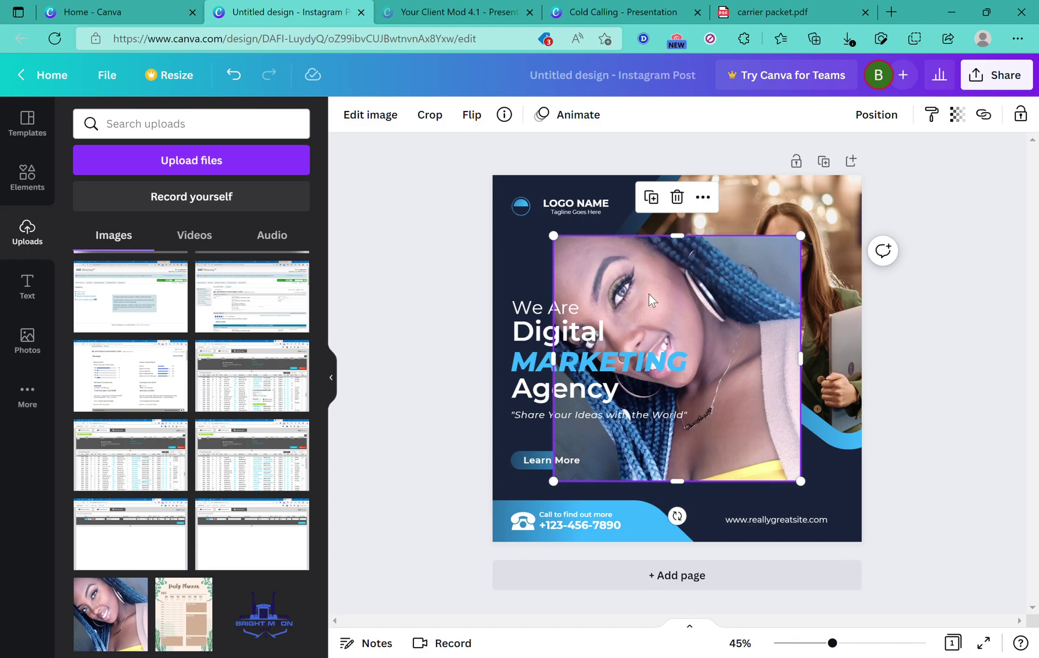
{"action": "left_click_drag", "start_coordinate": [648, 294], "coordinate": [656, 263]}
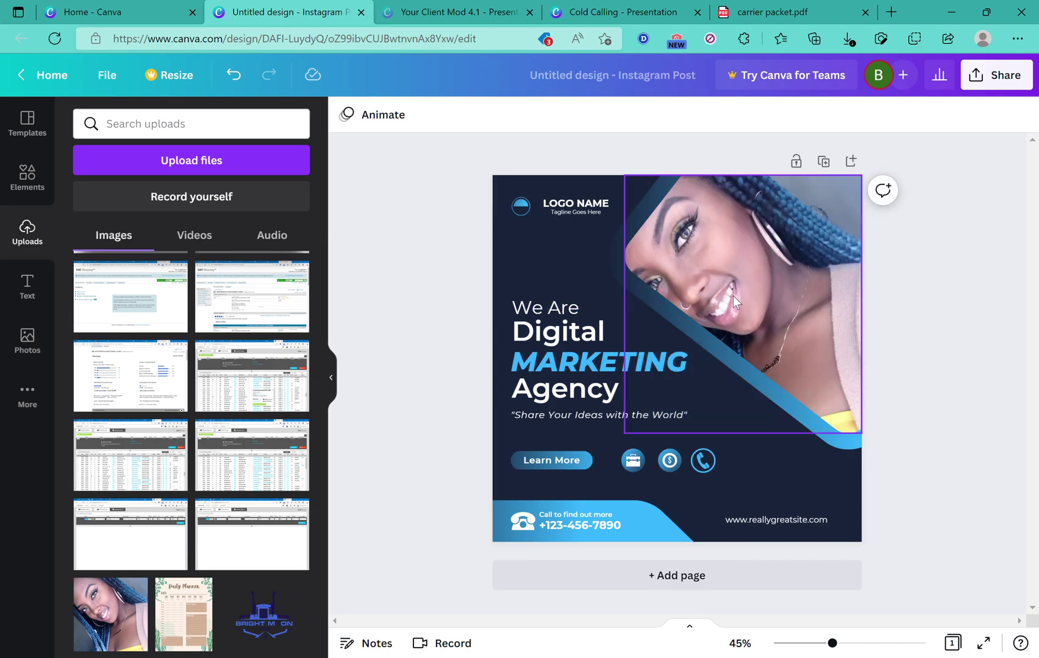
{"action": "left_click", "coordinate": [577, 253]}
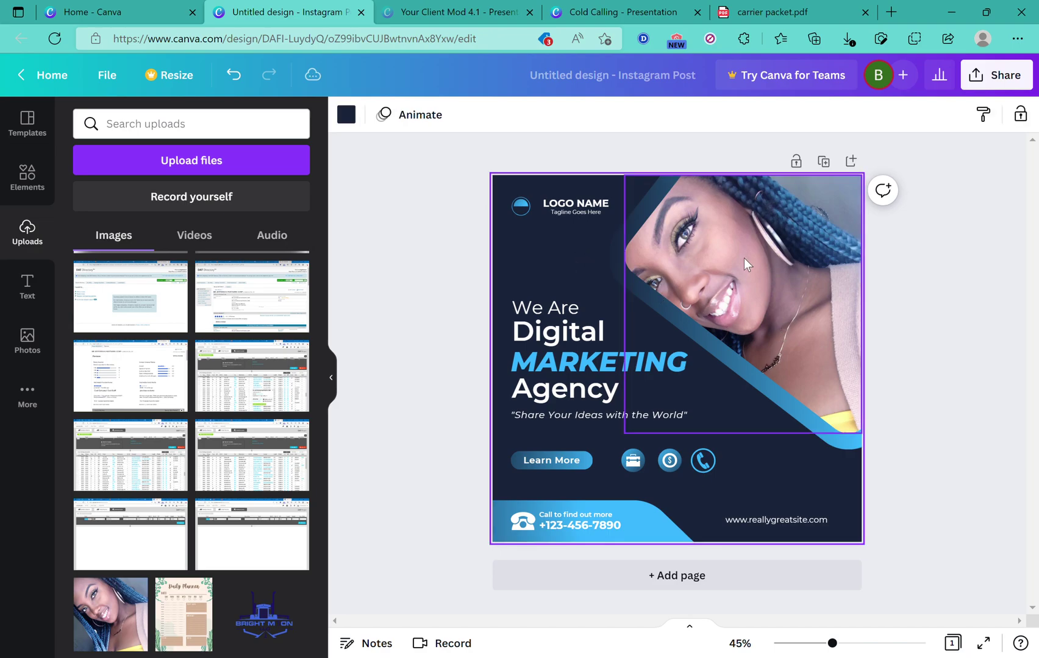
- Shift the portrait frame and its blue border shape slightly to the right within the ad
{"action": "left_click_drag", "start_coordinate": [773, 259], "coordinate": [811, 262]}
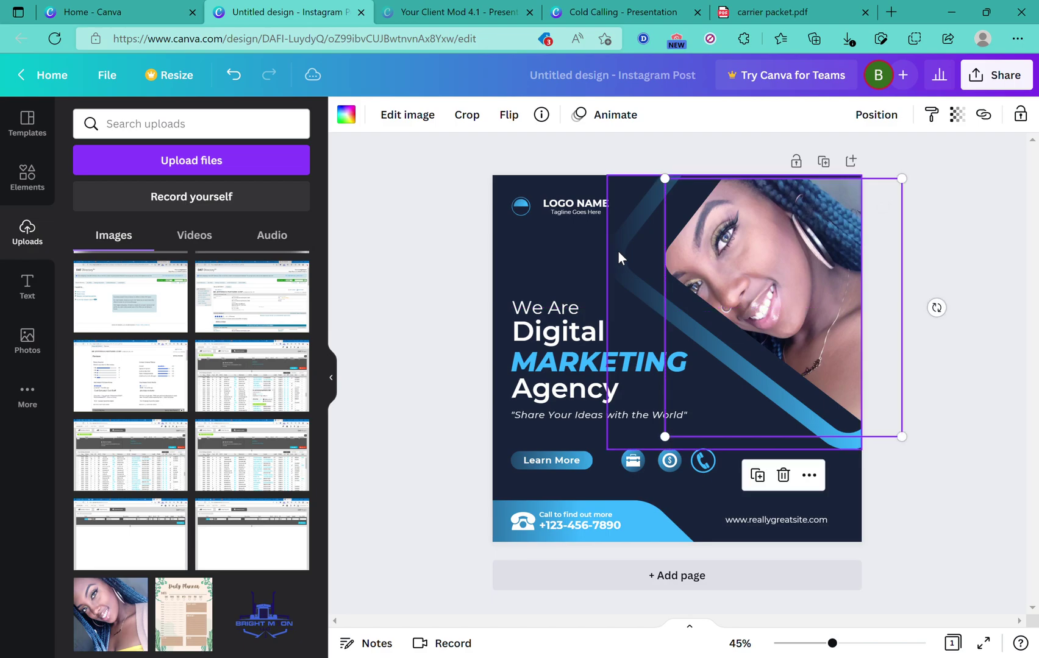
{"action": "left_click", "coordinate": [617, 252]}
{"action": "left_click_drag", "start_coordinate": [652, 269], "coordinate": [667, 267]}
{"action": "left_click", "coordinate": [503, 251]}
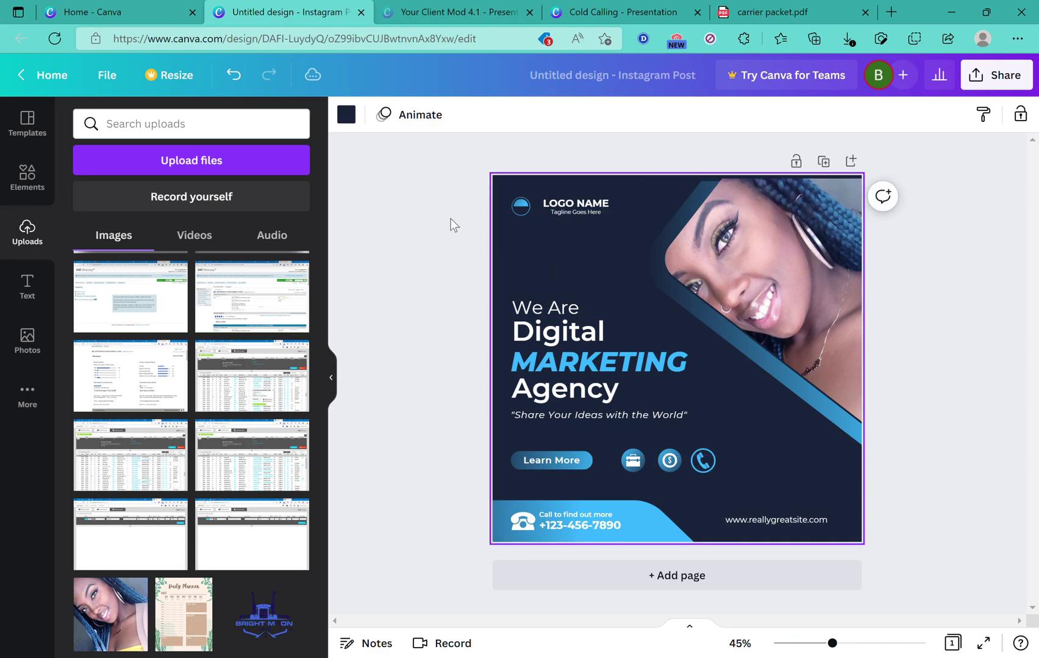
- Replace the round placeholder logo with the uploaded blue truck logo, shrunk to fit beside "LOGO NAME"
{"action": "left_click", "coordinate": [522, 209]}
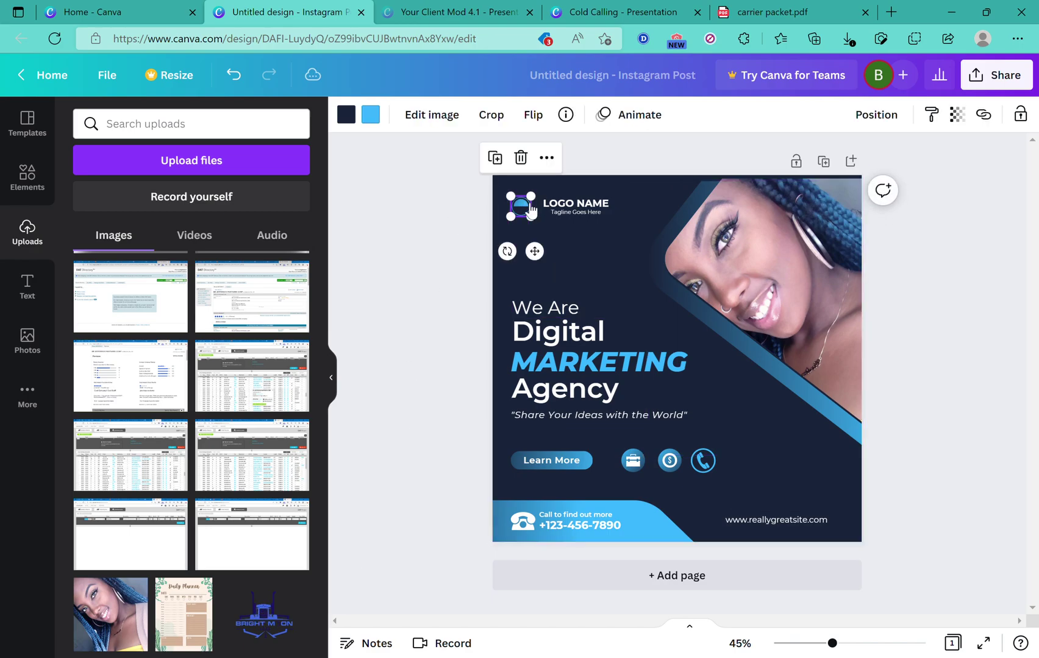
{"action": "left_click", "coordinate": [521, 159]}
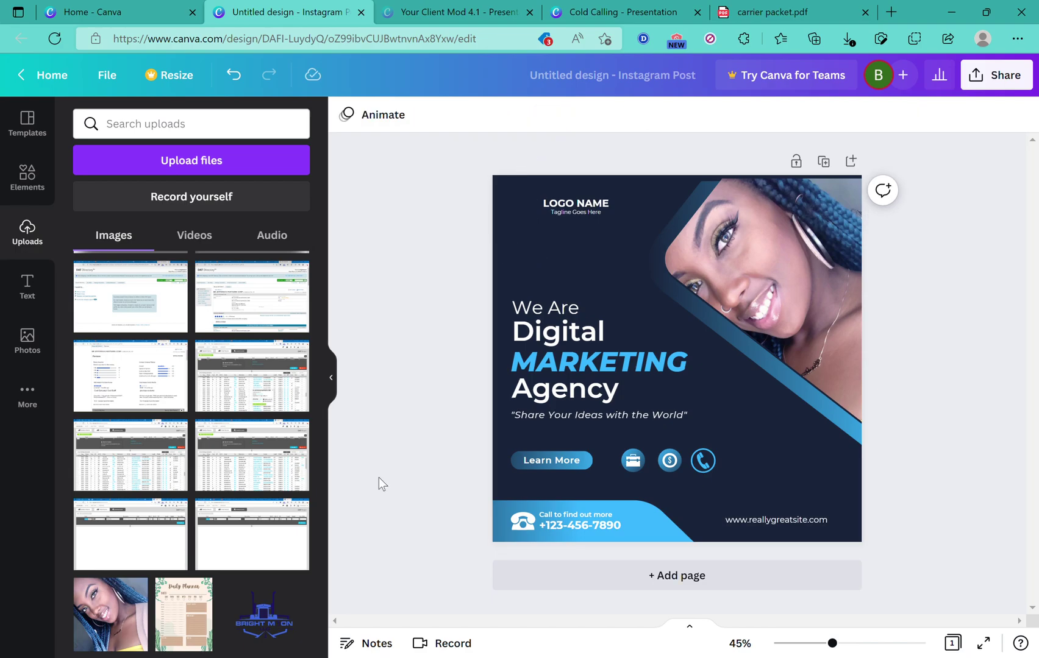
{"action": "left_click", "coordinate": [275, 631]}
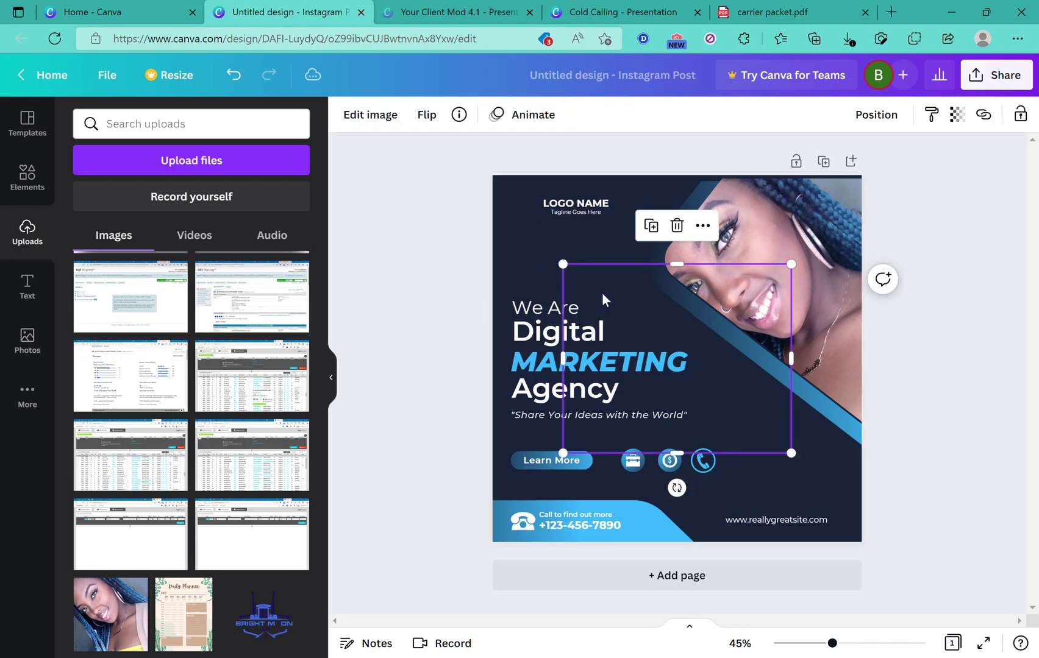
{"action": "left_click_drag", "start_coordinate": [631, 332], "coordinate": [532, 213]}
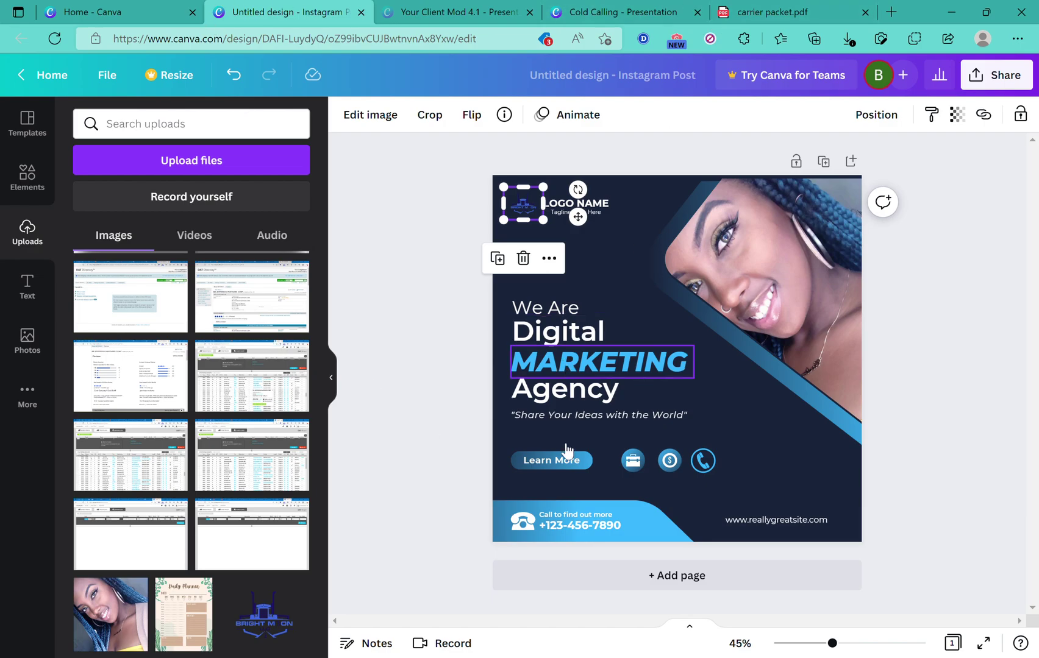
- Change the headline word "Digital" to "FREIGHT" and widen its text box to fit on one line
{"action": "double_click", "coordinate": [601, 362]}
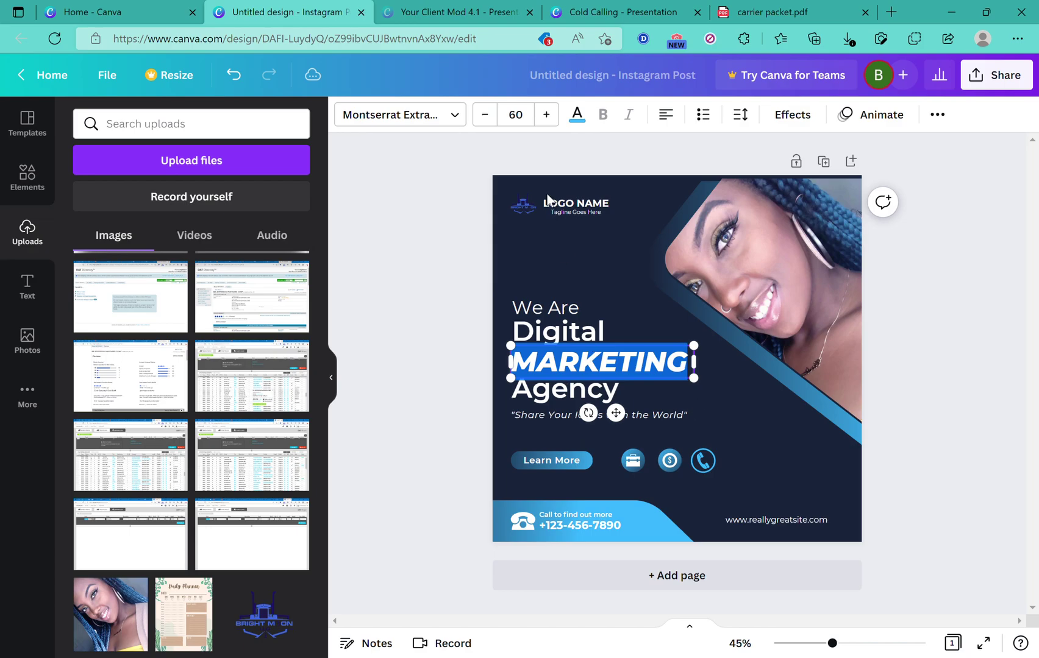
{"action": "double_click", "coordinate": [573, 337]}
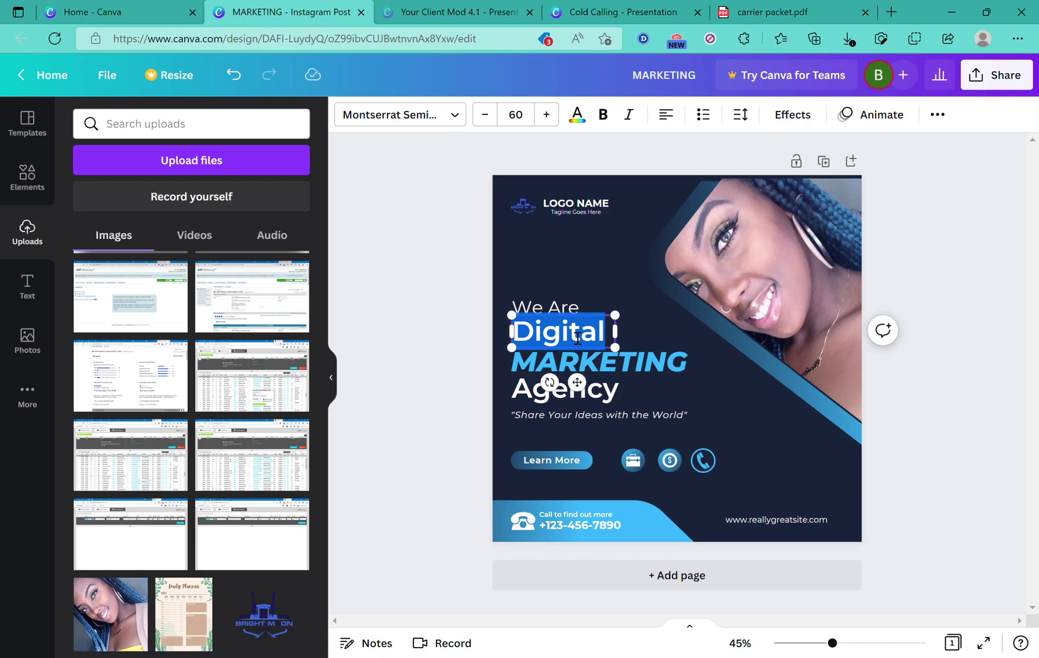
{"action": "type", "text": "F"}
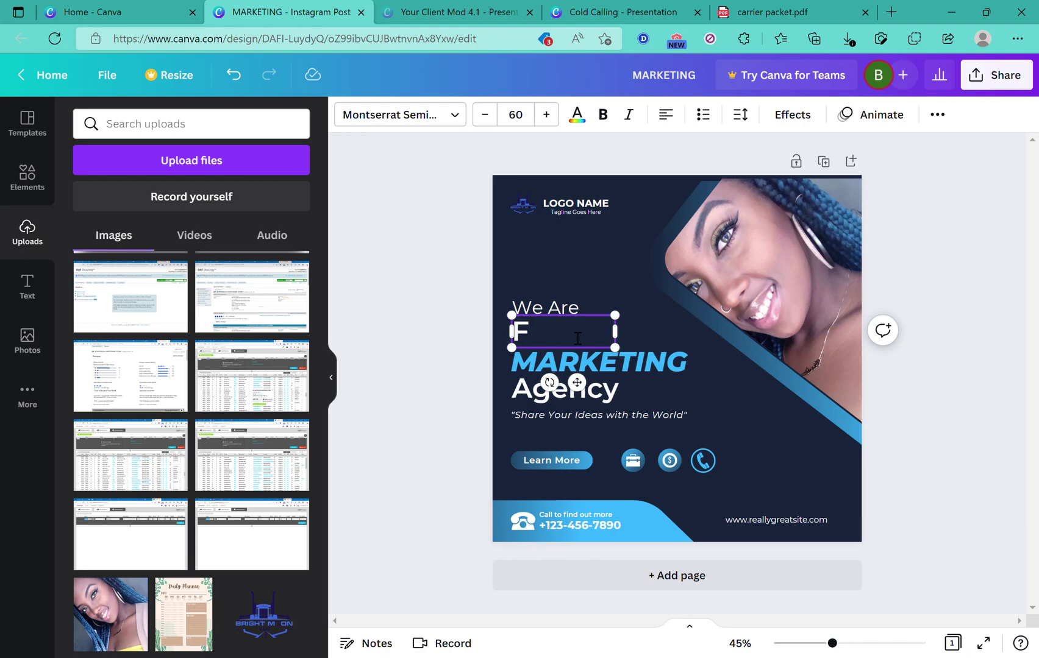
{"action": "type", "text": "REIGHT"}
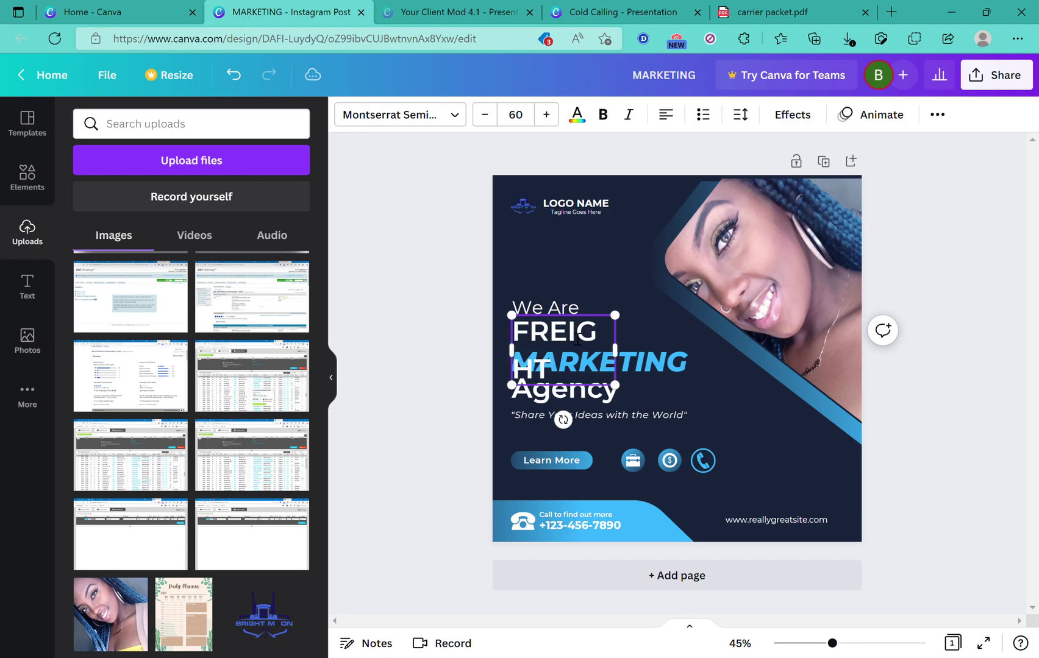
{"action": "left_click_drag", "start_coordinate": [615, 351], "coordinate": [694, 351]}
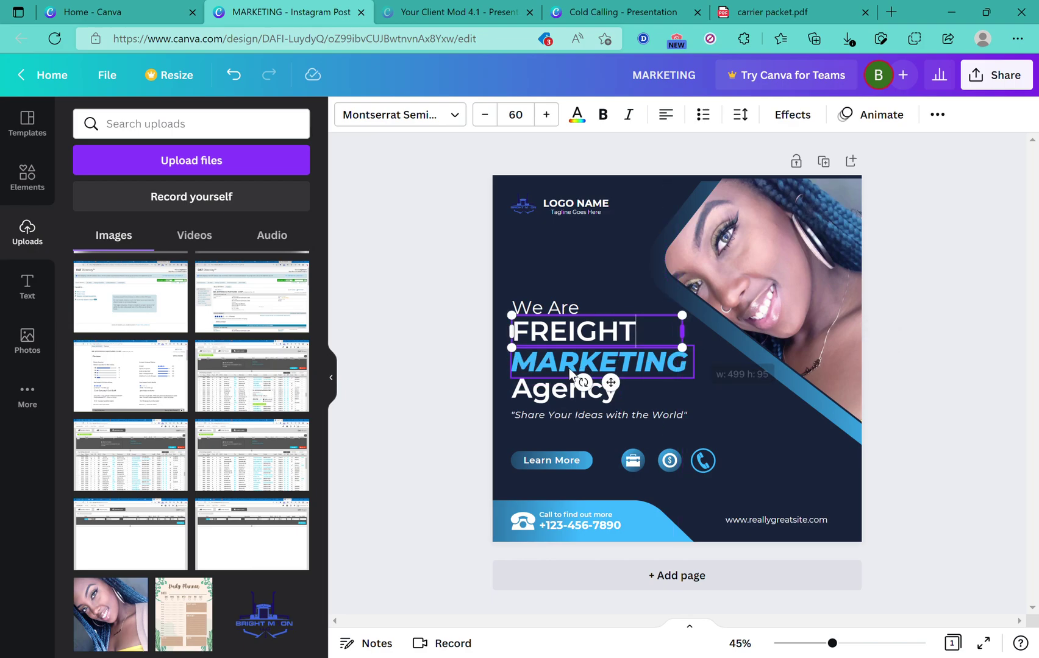
- Change the headline word "MARKETING" to "DISPATCH SERVICE" and widen its text box to fit on one line
{"action": "left_click", "coordinate": [569, 365]}
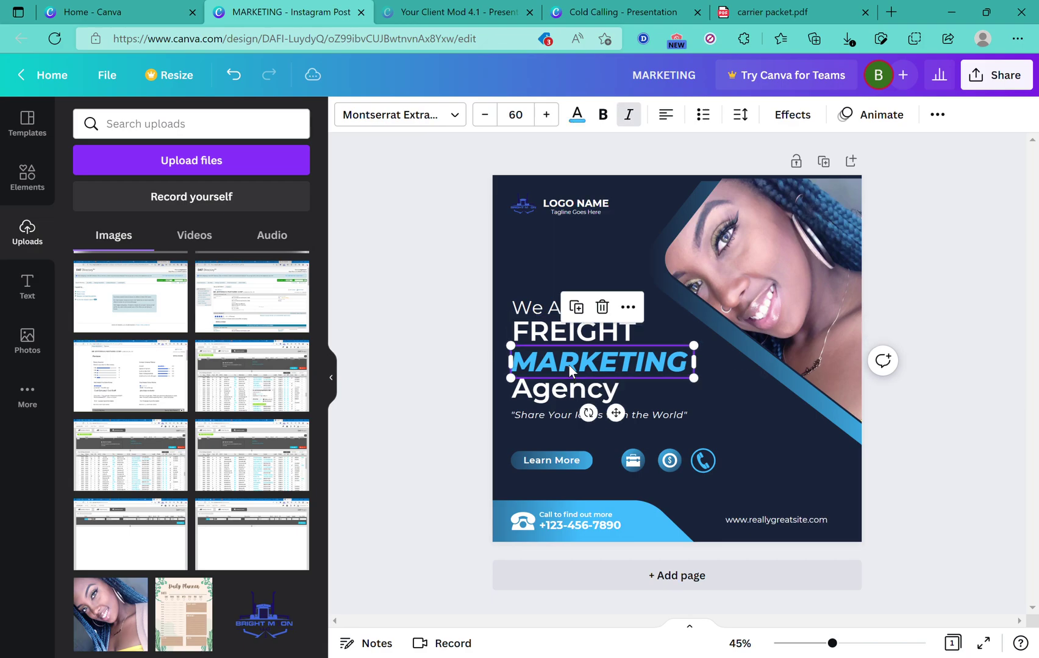
{"action": "double_click", "coordinate": [576, 373]}
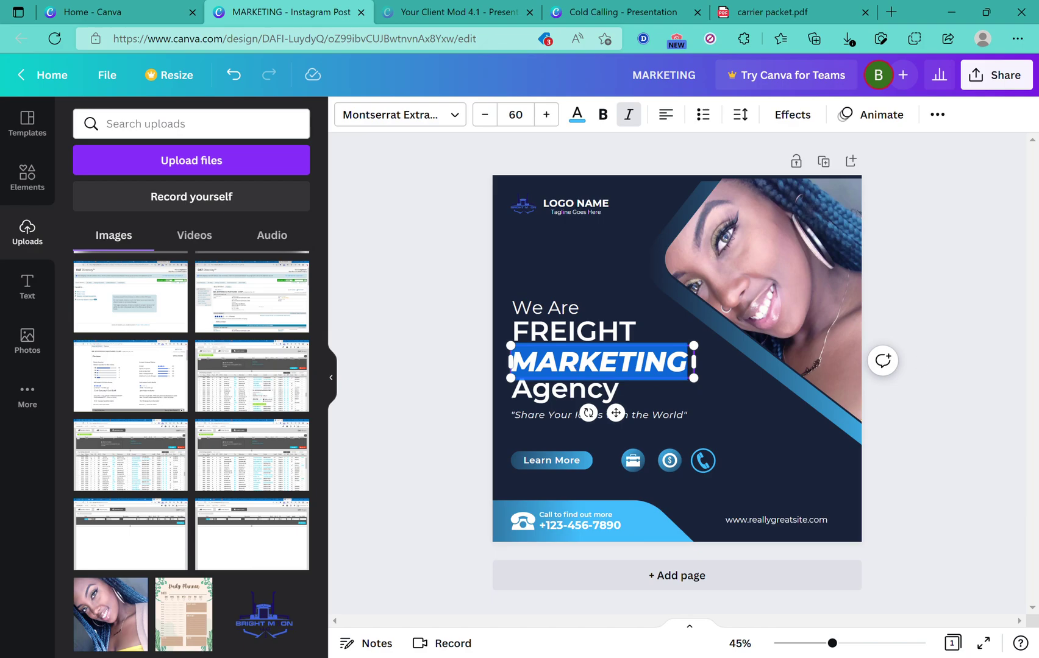
{"action": "type", "text": "DISPATCH SERVICE"}
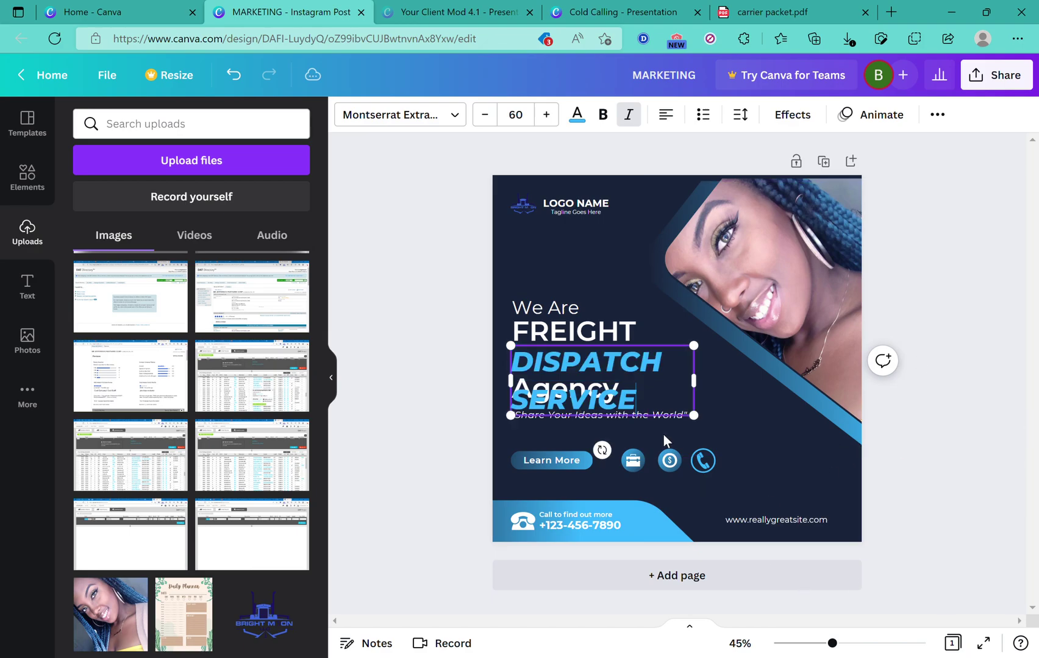
{"action": "left_click_drag", "start_coordinate": [694, 381], "coordinate": [821, 365]}
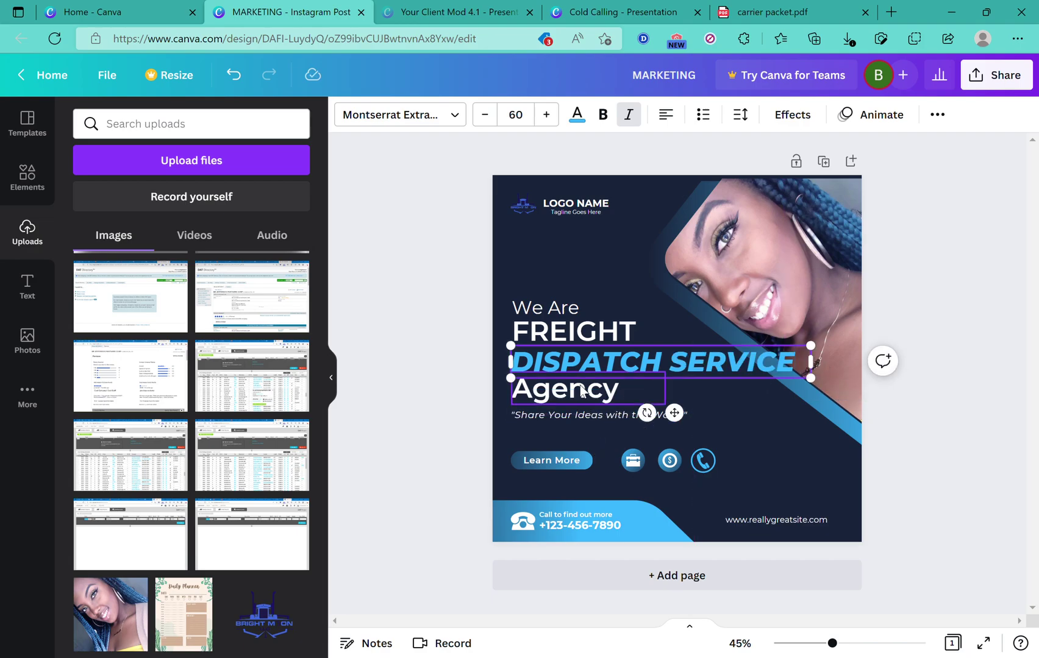
- Delete the word "Agency" from the headline and move the "Share Your Ideas with the World" tagline up beneath "DISPATCH SERVICE"
{"action": "left_click", "coordinate": [583, 392]}
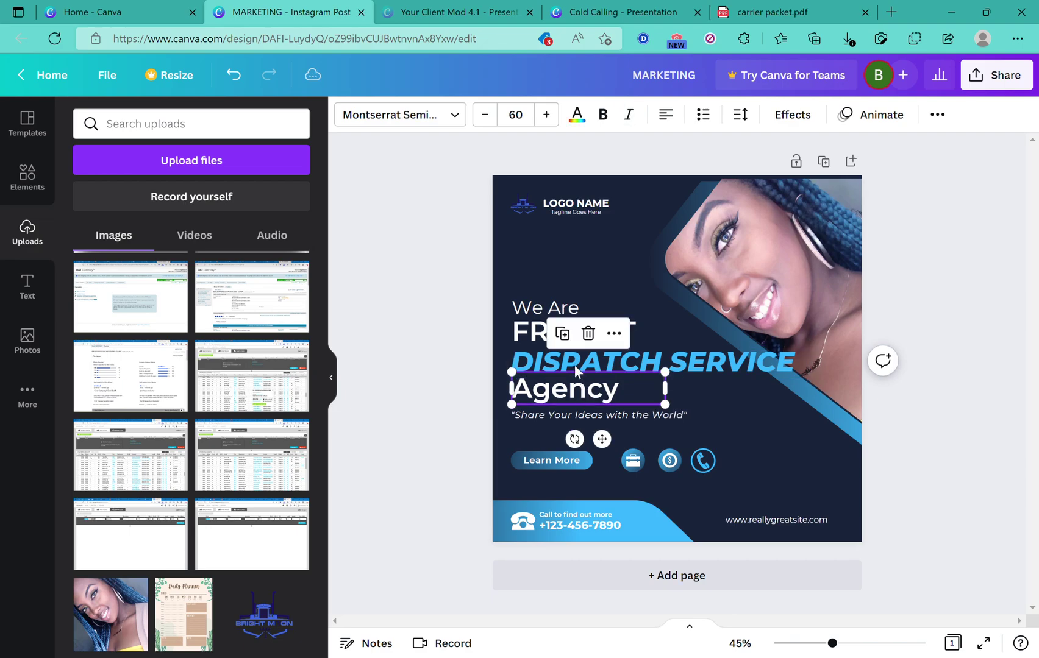
{"action": "left_click", "coordinate": [587, 335]}
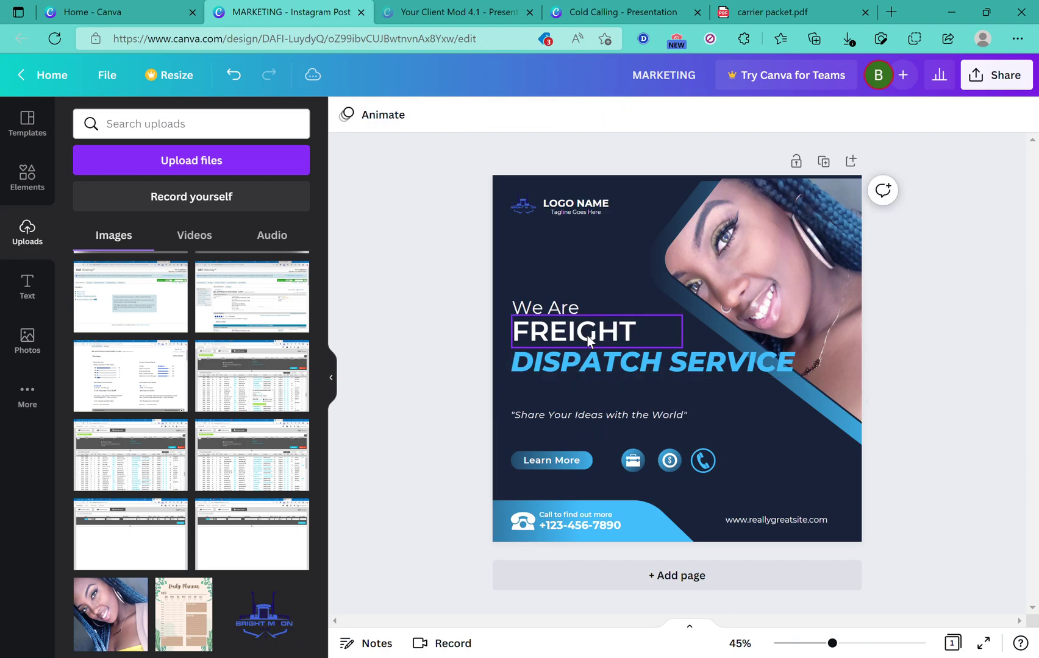
{"action": "left_click", "coordinate": [593, 414]}
{"action": "left_click_drag", "start_coordinate": [601, 406], "coordinate": [601, 396]}
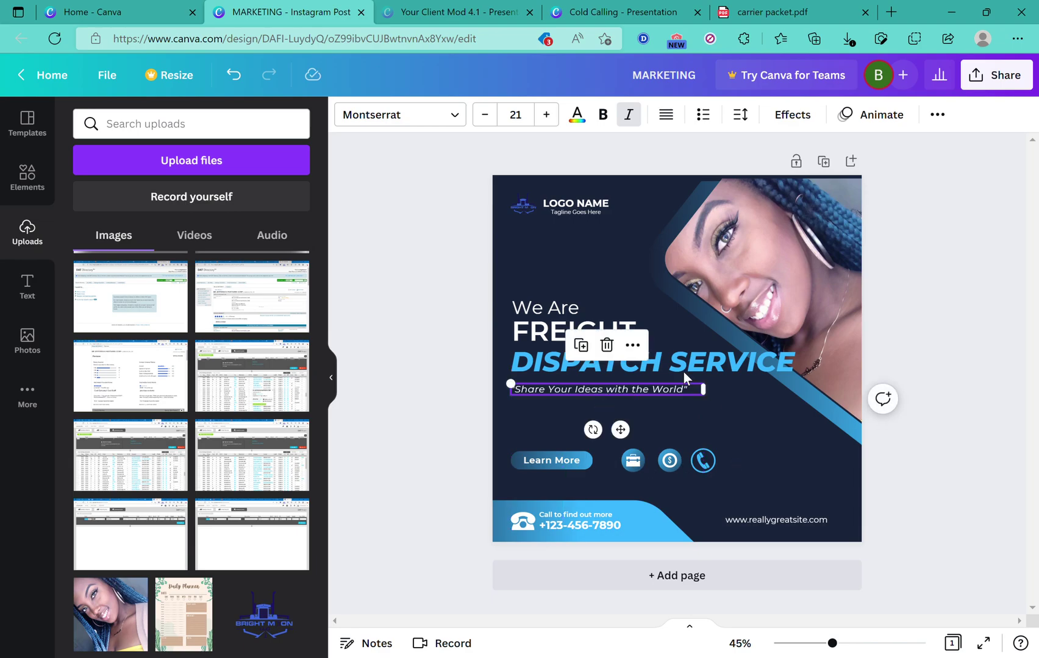
- Duplicate the "Share Your Ideas with the World" tagline, place the copy just below it and change its text to "V VV"
{"action": "left_click", "coordinate": [590, 345]}
{"action": "mouse_move", "coordinate": [633, 399]}
{"action": "left_mouse_down"}
{"action": "mouse_move", "coordinate": [642, 427]}
{"action": "mouse_move", "coordinate": [617, 411]}
{"action": "left_mouse_up"}
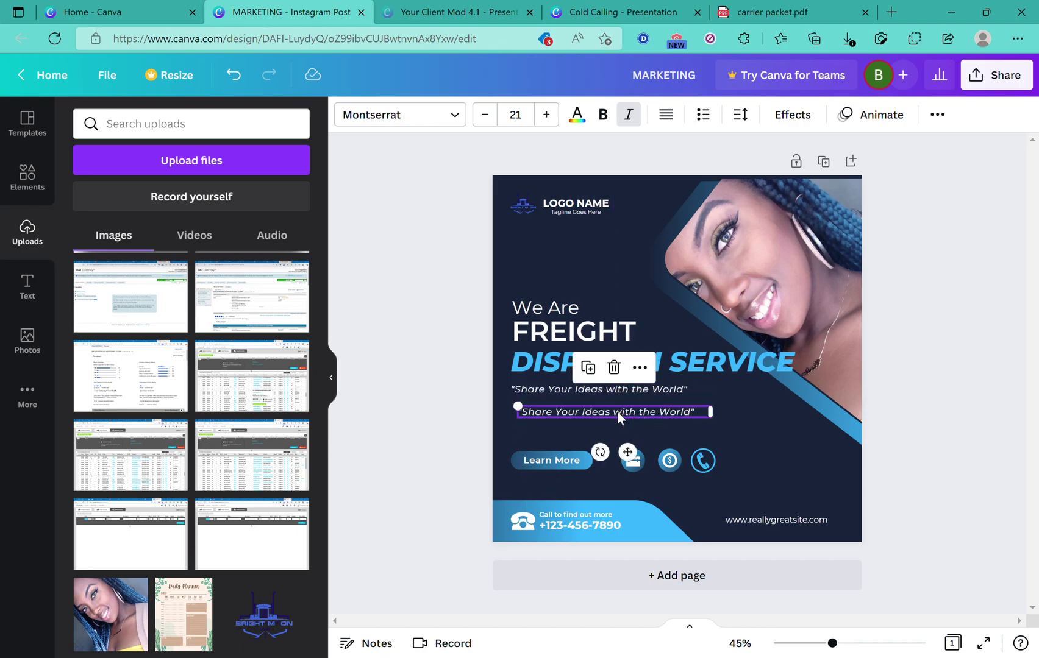
{"action": "double_click", "coordinate": [623, 417]}
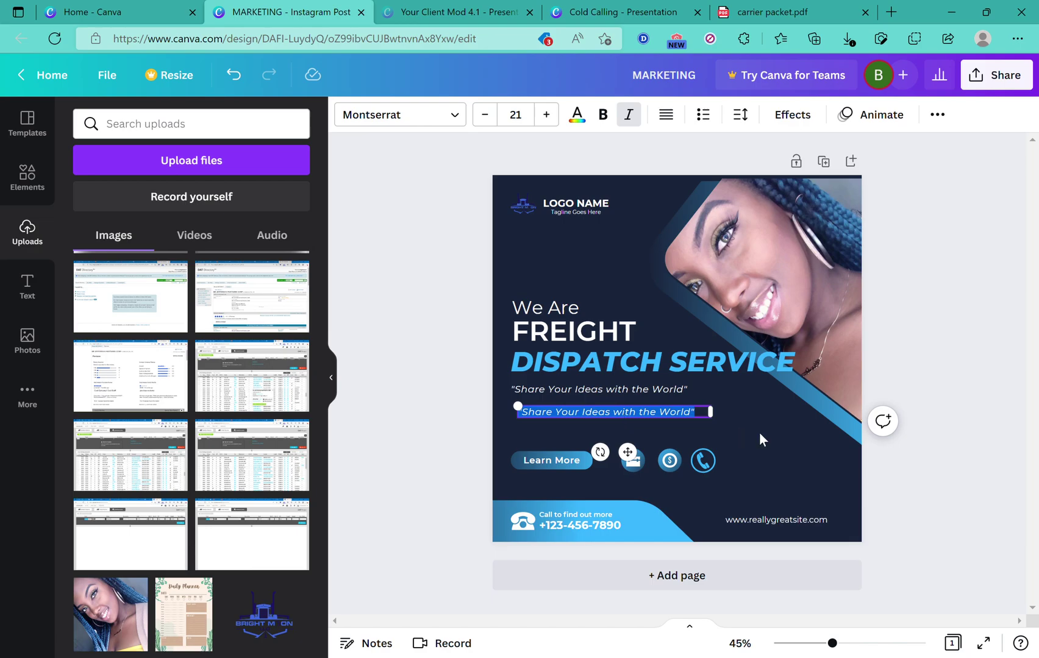
{"action": "type", "text": "V VV"}
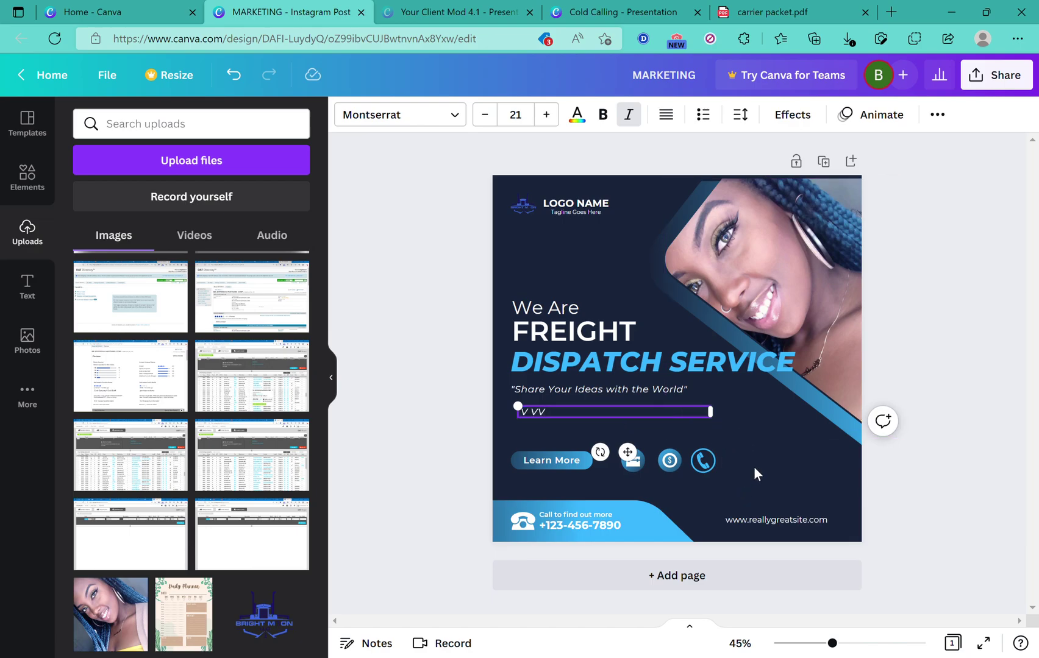
{"action": "left_click", "coordinate": [753, 466]}
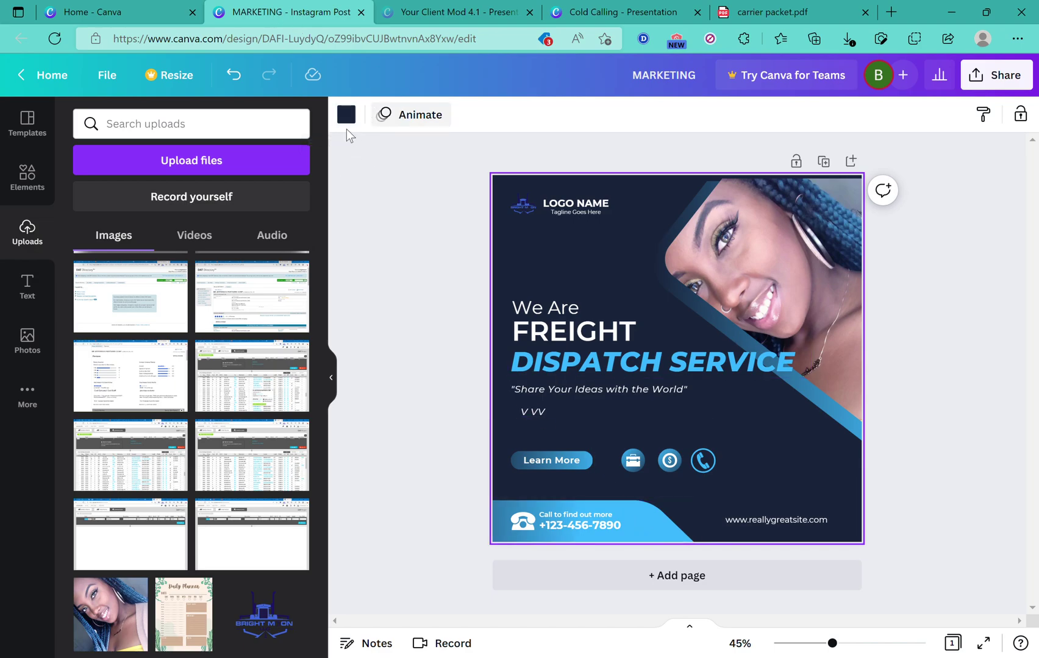
{"action": "left_click", "coordinate": [639, 517]}
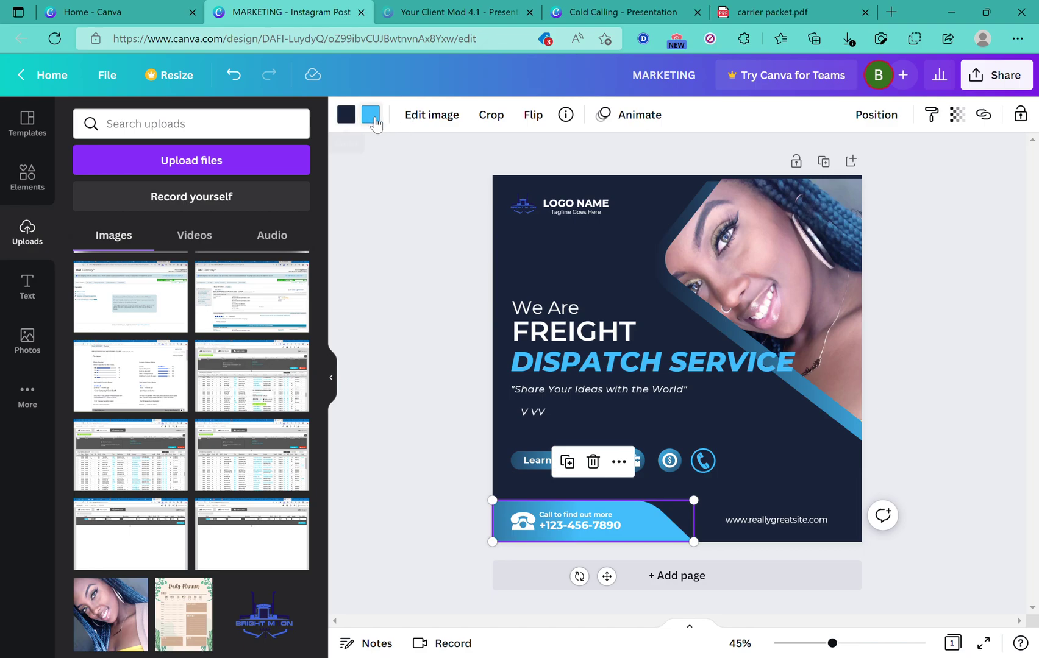
{"action": "left_click", "coordinate": [370, 115]}
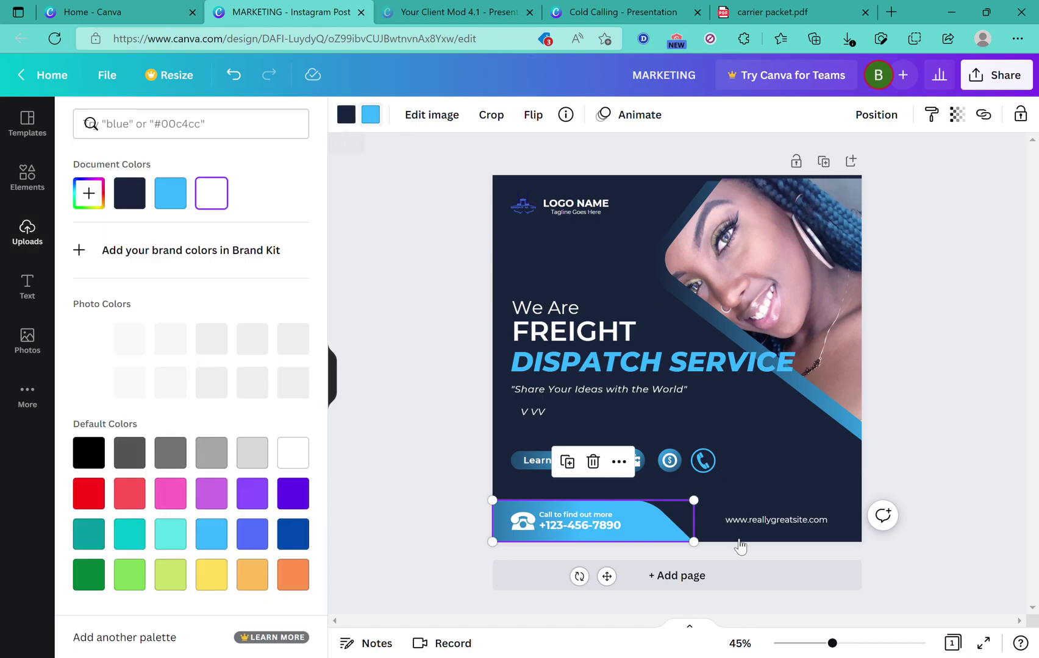
{"action": "left_click", "coordinate": [799, 435]}
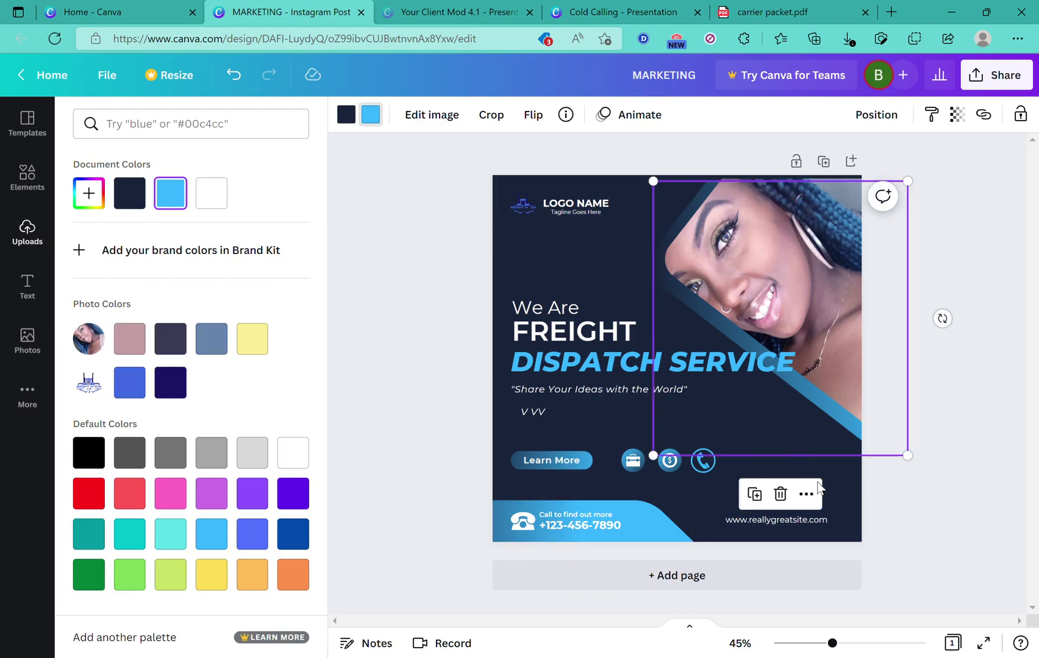
{"action": "key", "text": "Escape"}
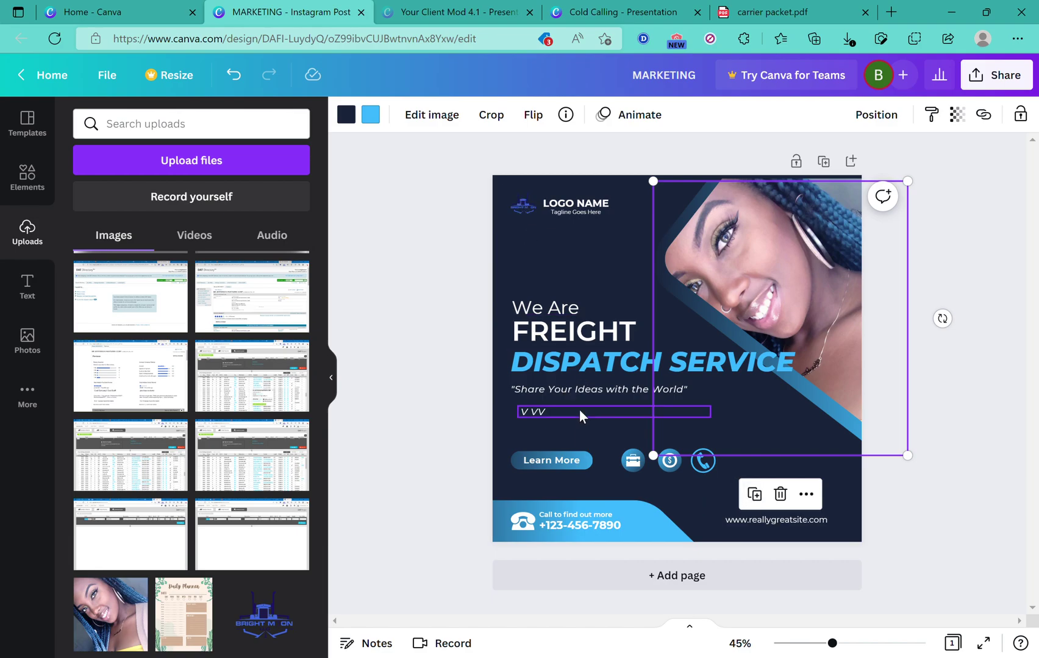
{"action": "left_click", "coordinate": [596, 427]}
- Try light gray as the page background color, settle on the darker medium gray, and collapse the uploads list
{"action": "left_click", "coordinate": [841, 488]}
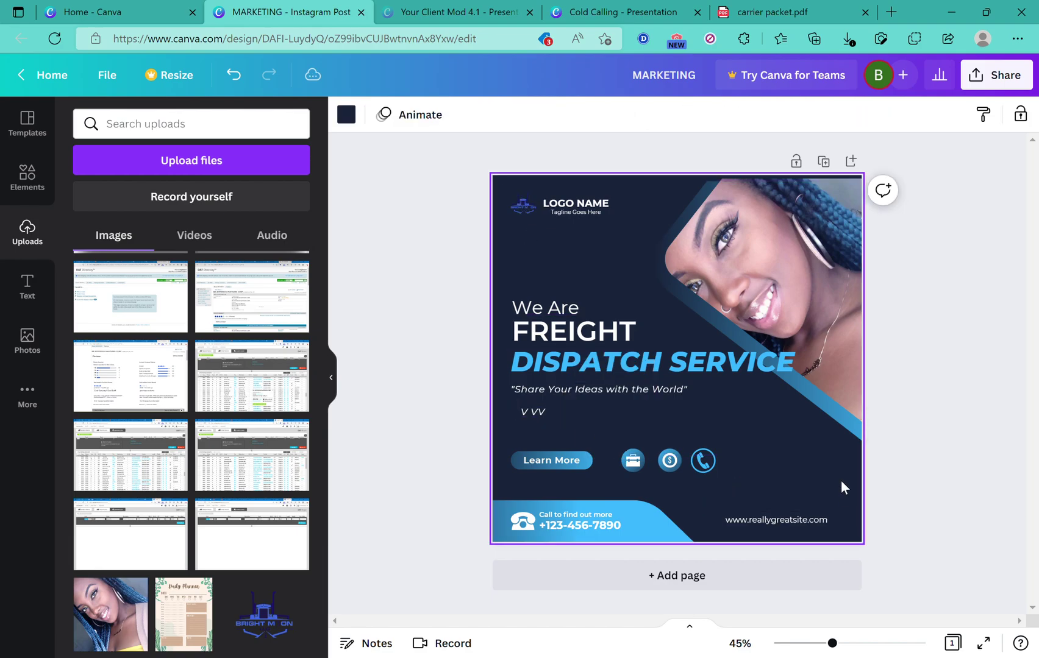
{"action": "left_click", "coordinate": [346, 116]}
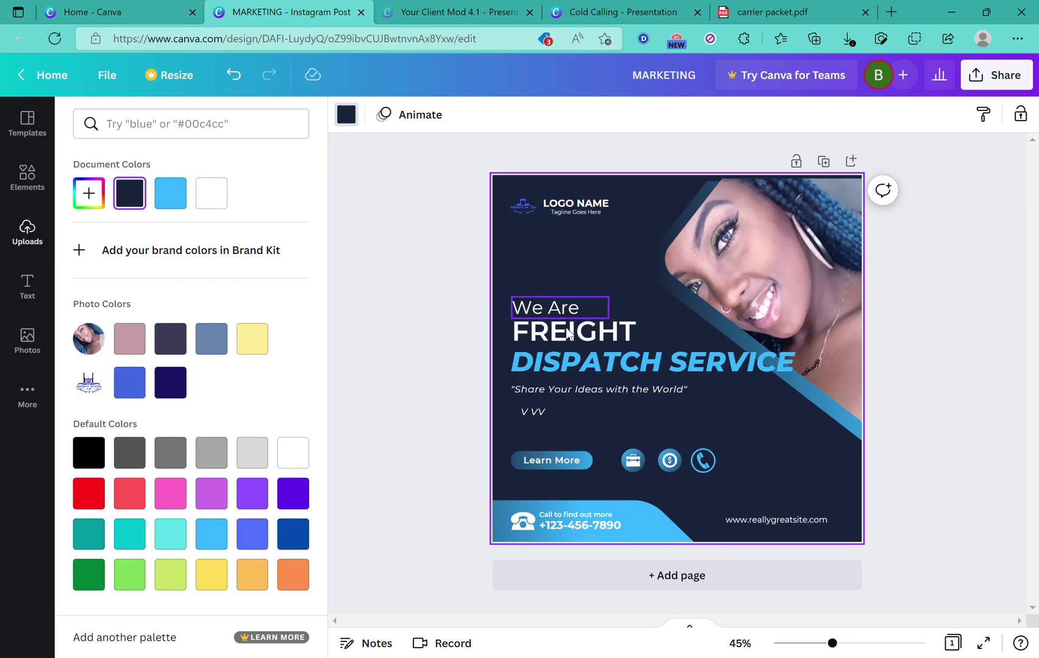
{"action": "left_click", "coordinate": [252, 454]}
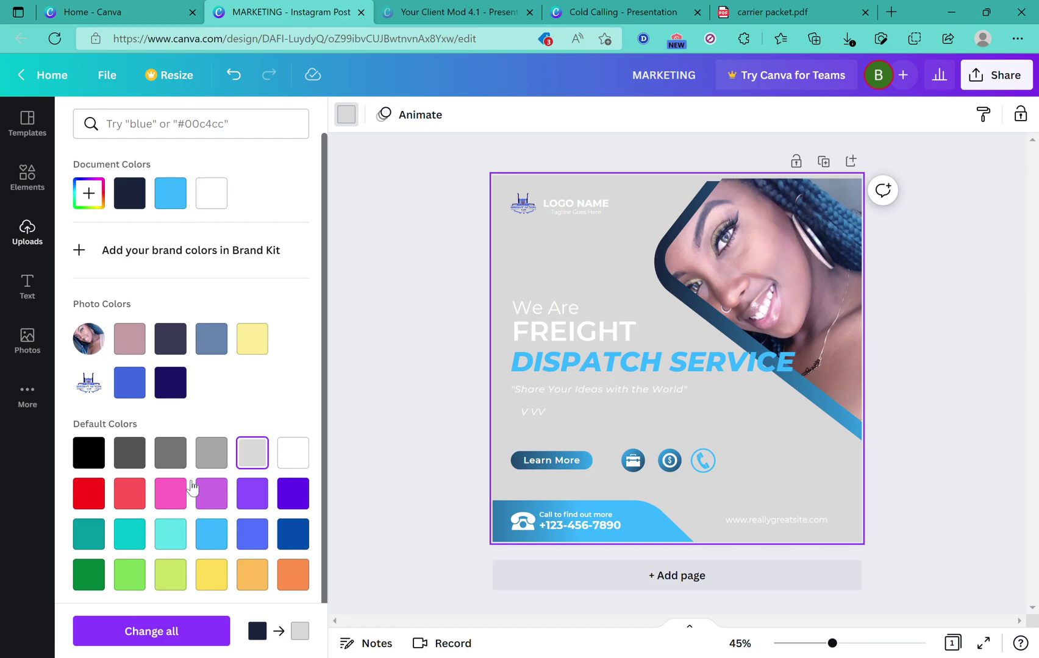
{"action": "left_click", "coordinate": [225, 452]}
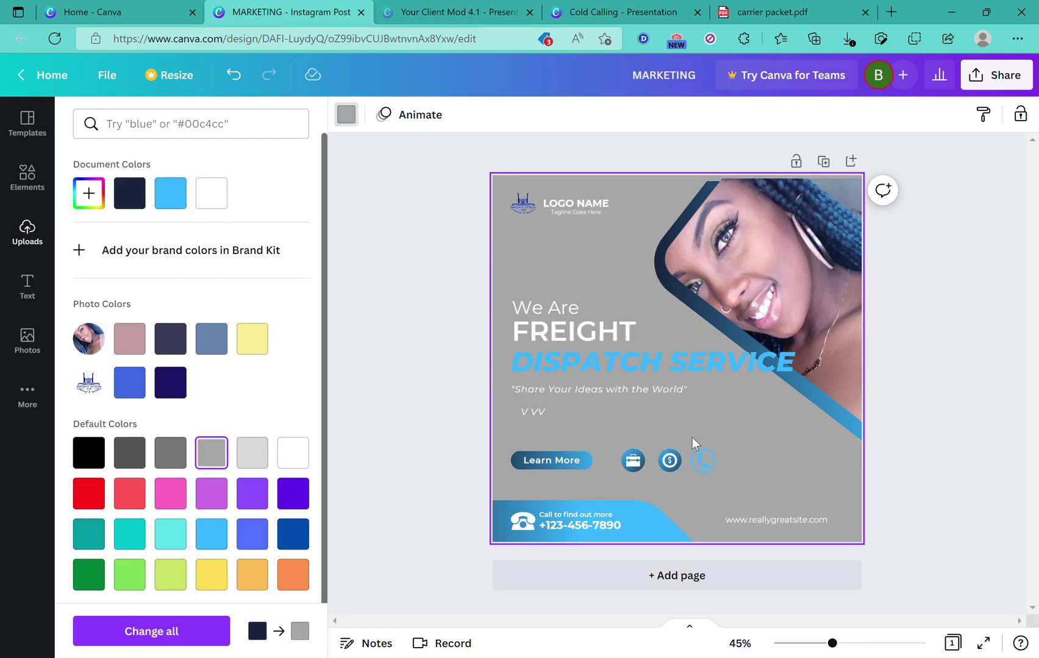
{"action": "left_click", "coordinate": [374, 284]}
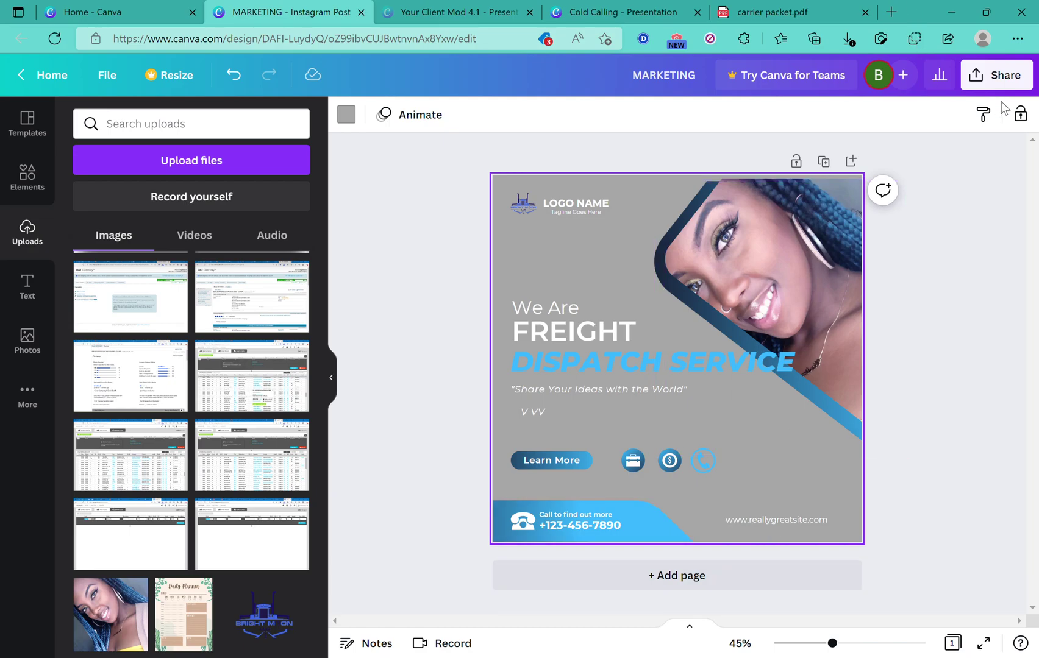
{"action": "left_click", "coordinate": [332, 379]}
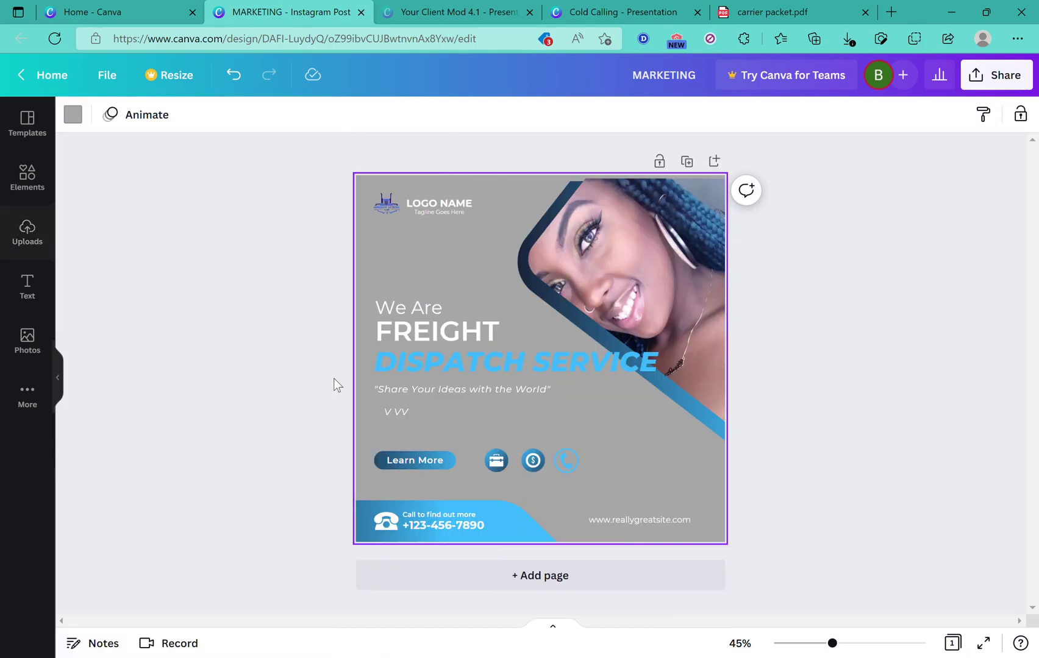
- Download the finished design as a PNG at 1080 × 1080 px and dismiss the download notice
{"action": "left_click", "coordinate": [1026, 79]}
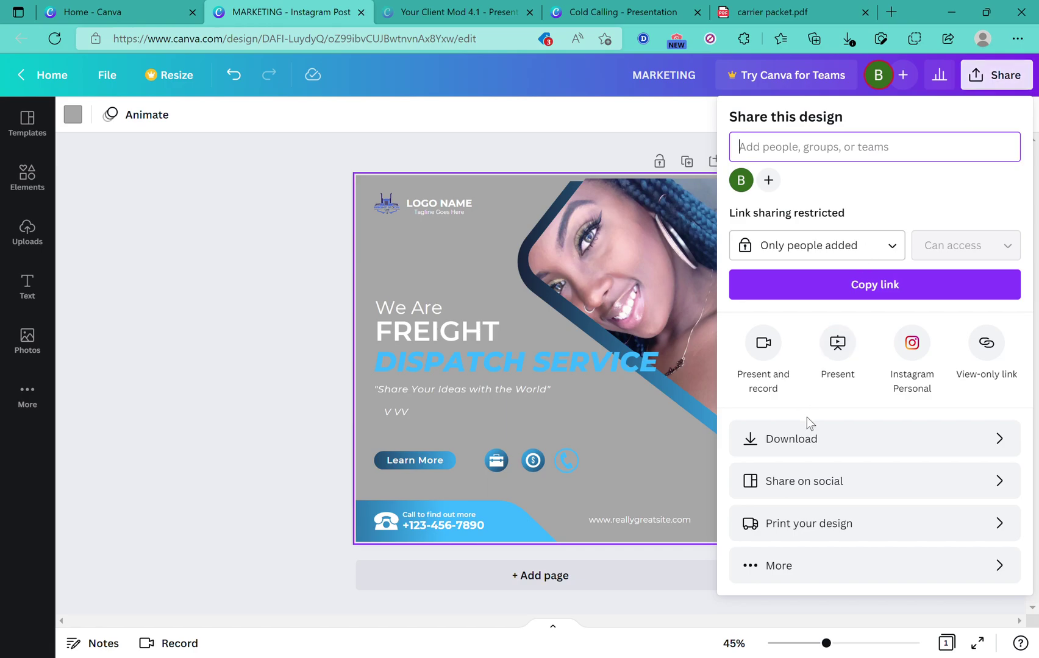
{"action": "left_click", "coordinate": [814, 451]}
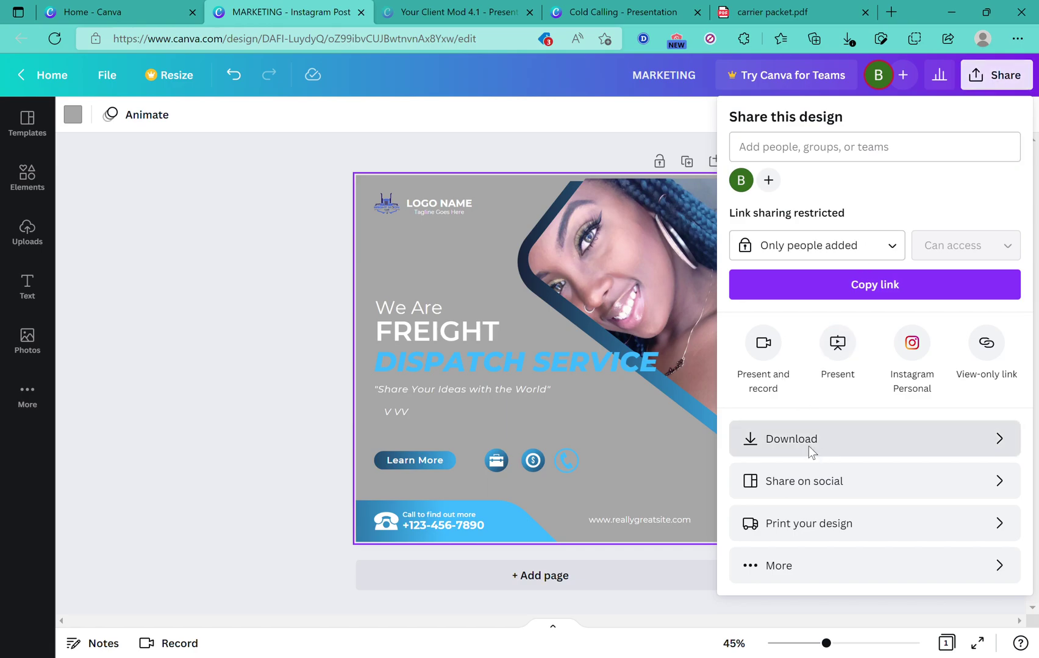
{"action": "left_click", "coordinate": [808, 446]}
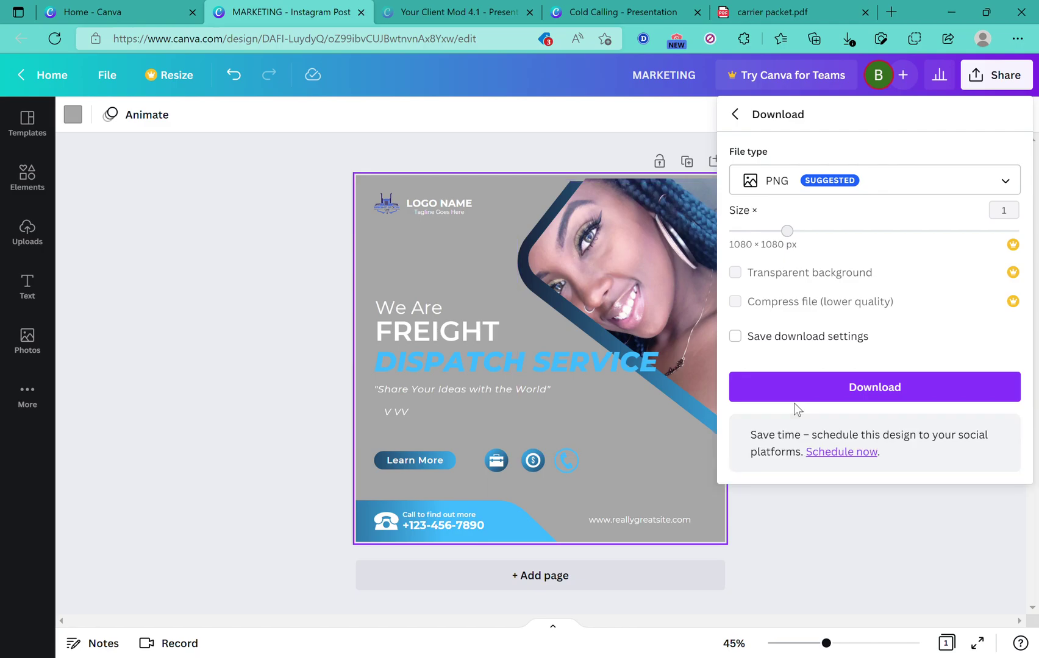
{"action": "left_click", "coordinate": [845, 388]}
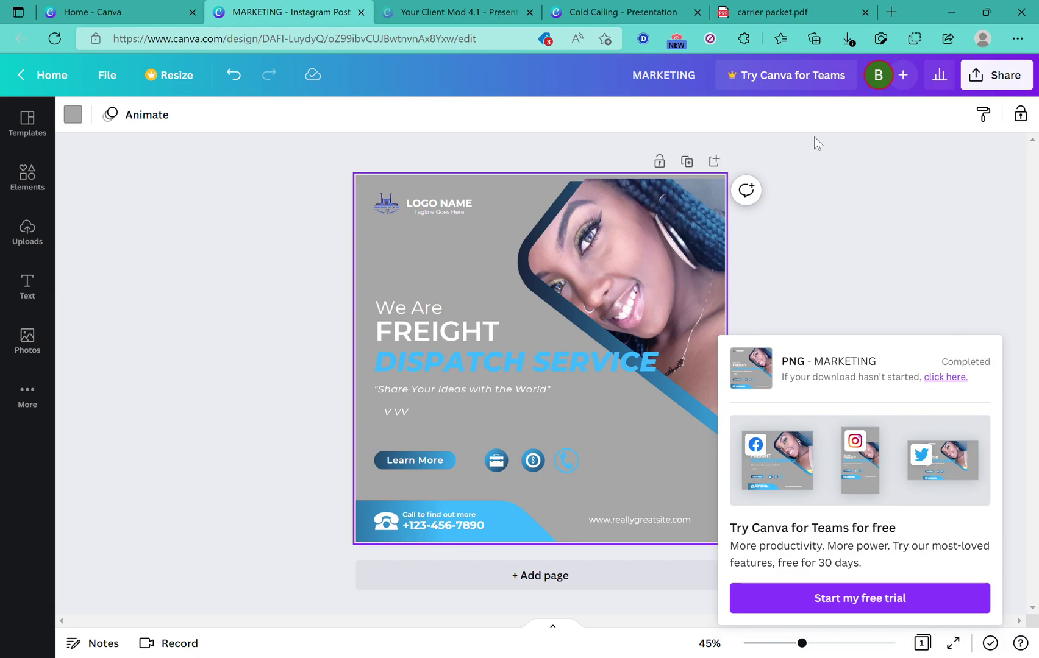
{"action": "left_click", "coordinate": [926, 309]}
{"action": "left_click", "coordinate": [812, 318]}
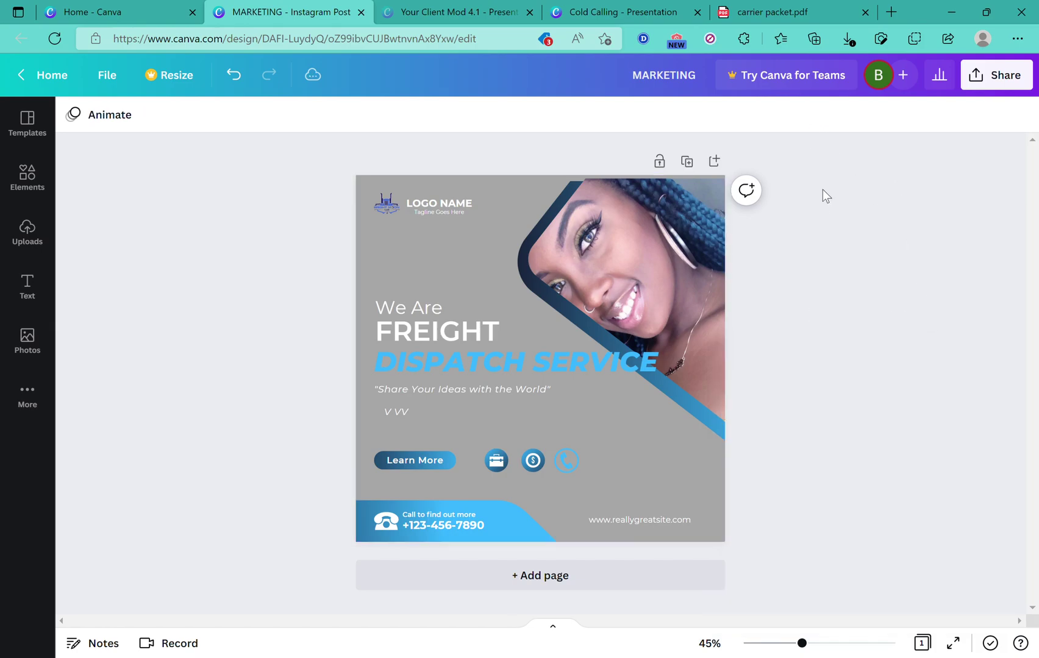